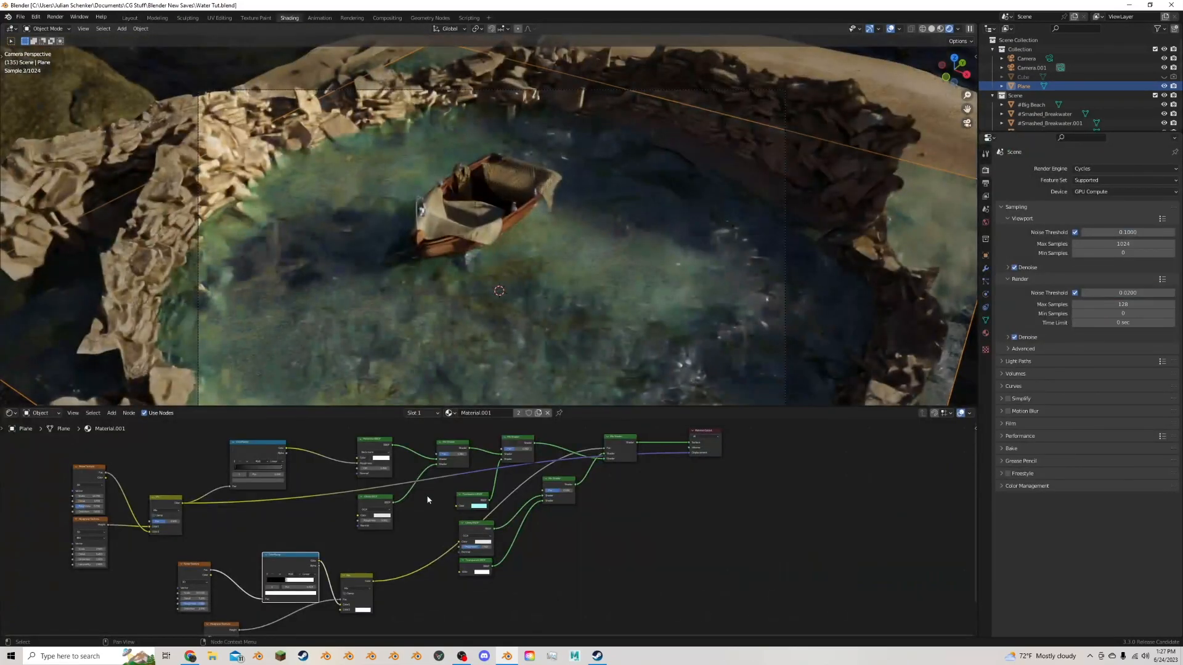
- Preview the lower Mix node's black-and-white mask on the water plane, and restore the final Mix Shader as the surface output
{"action": "middle_click_drag", "start_coordinate": [433, 491], "coordinate": [541, 430]}
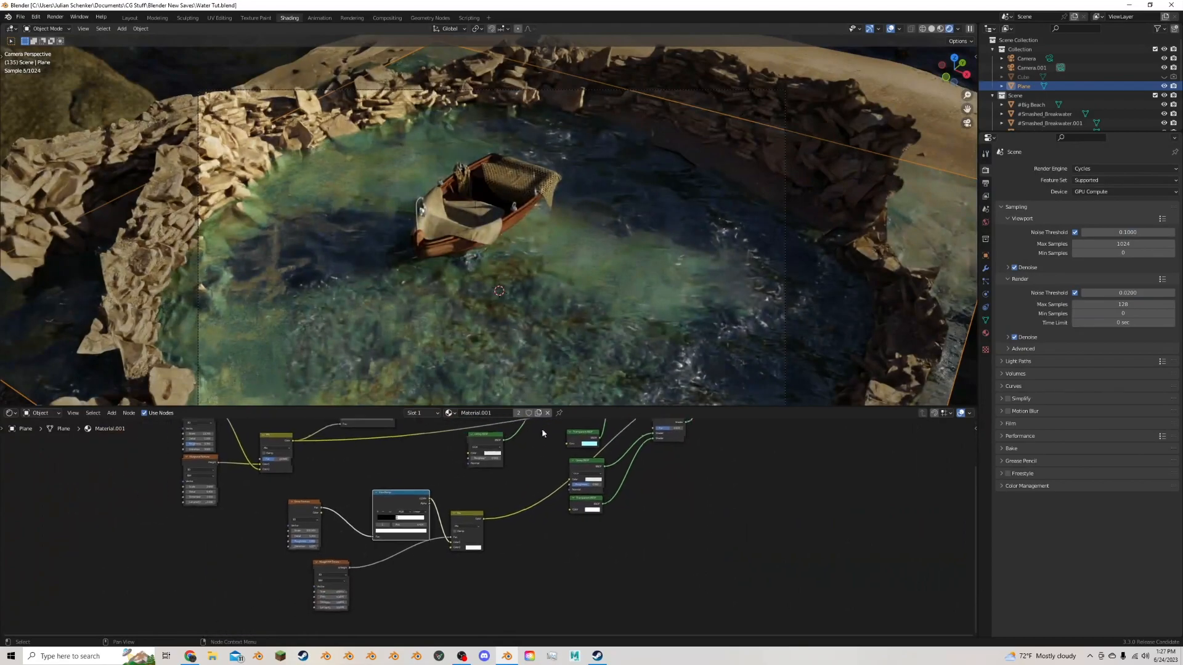
{"action": "left_click", "coordinate": [464, 516], "text": "ctrl+shift"}
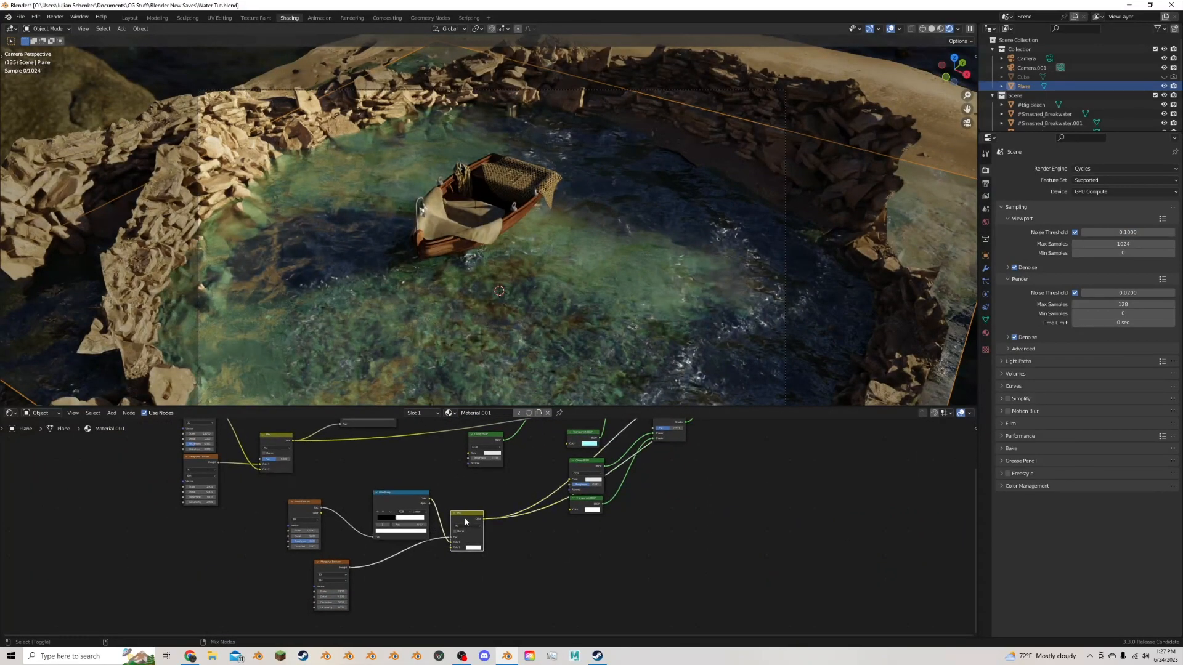
{"action": "key", "text": "Home"}
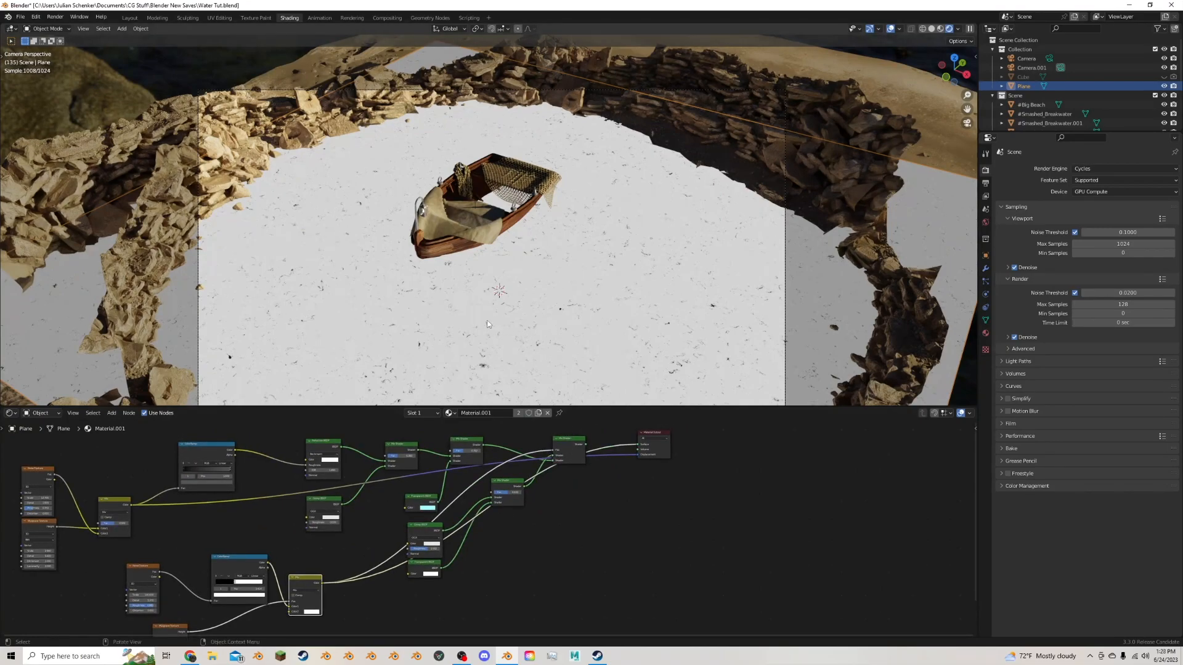
{"action": "left_click", "coordinate": [571, 448], "text": "ctrl+shift"}
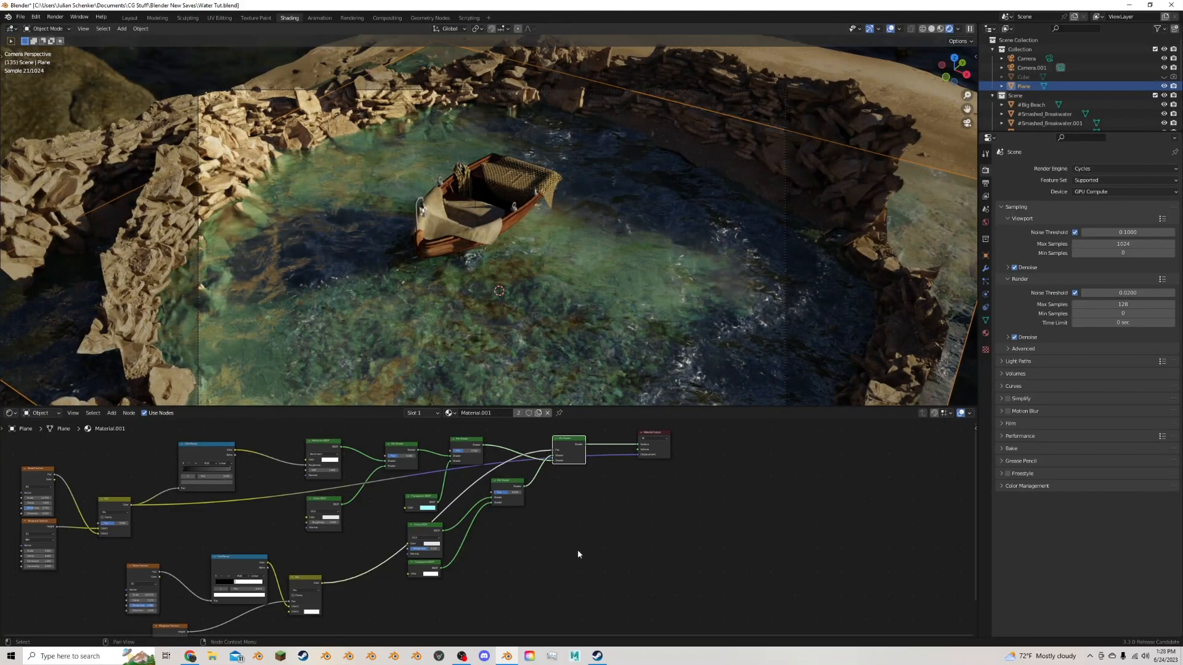
- Delete the lower texture mask branch with its shaders and both Mix Shaders, and connect the remaining last Mix Shader to the Material Output
{"action": "left_click", "coordinate": [519, 487], "text": "shift"}
{"action": "left_click_drag", "start_coordinate": [446, 613], "coordinate": [364, 544], "text": "shift"}
{"action": "middle_click_drag", "start_coordinate": [364, 544], "coordinate": [455, 512]}
{"action": "left_click_drag", "start_coordinate": [451, 624], "coordinate": [216, 546], "text": "shift"}
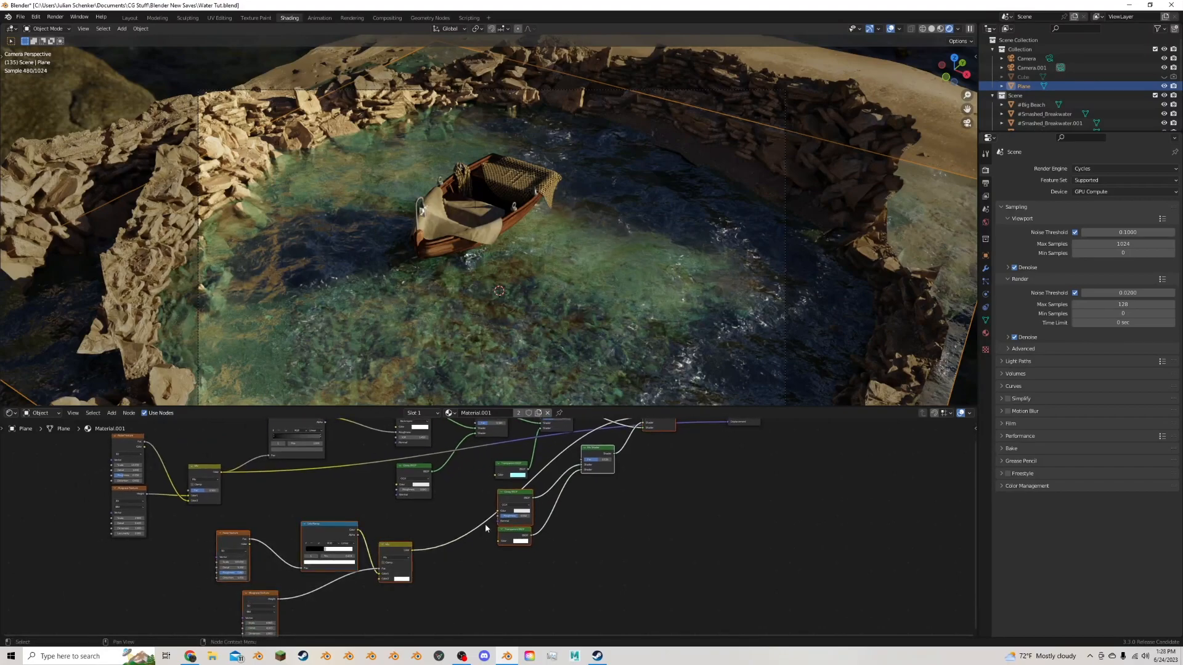
{"action": "key", "text": "x"}
{"action": "middle_click_drag", "start_coordinate": [549, 510], "coordinate": [480, 578]}
{"action": "left_click", "coordinate": [499, 480], "text": "ctrl+shift"}
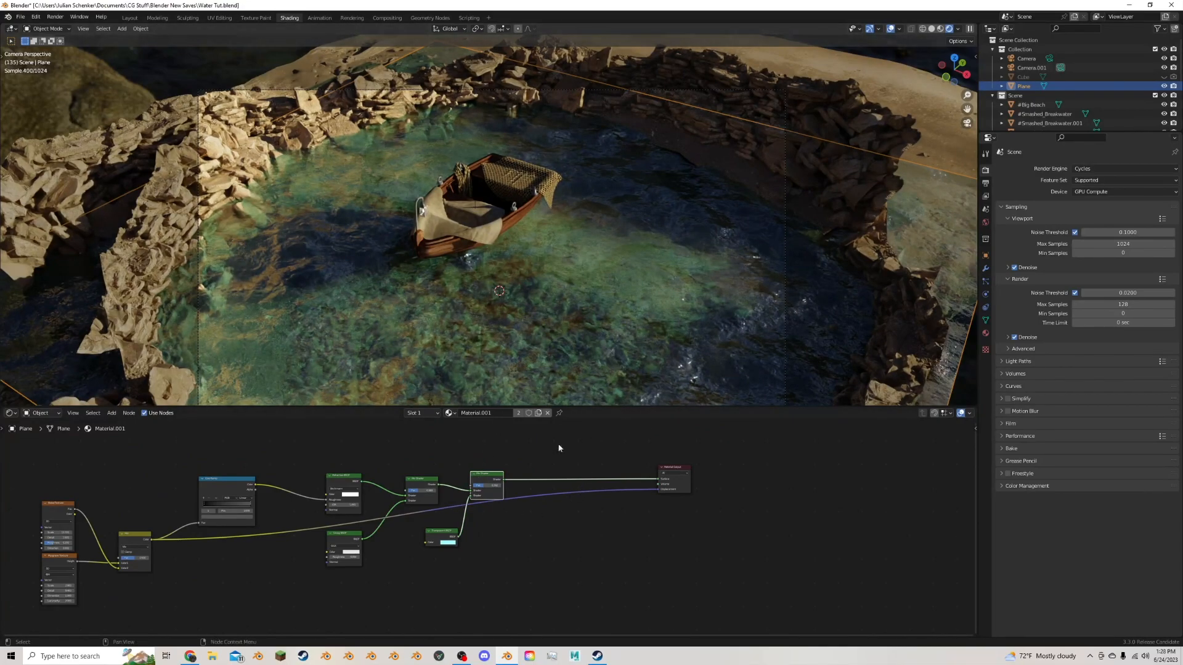
- Cut the displacement link to the Material Output and preview the Glossy BSDF alone on the water plane
{"action": "right_click_drag", "start_coordinate": [553, 492], "coordinate": [551, 504], "text": "ctrl"}
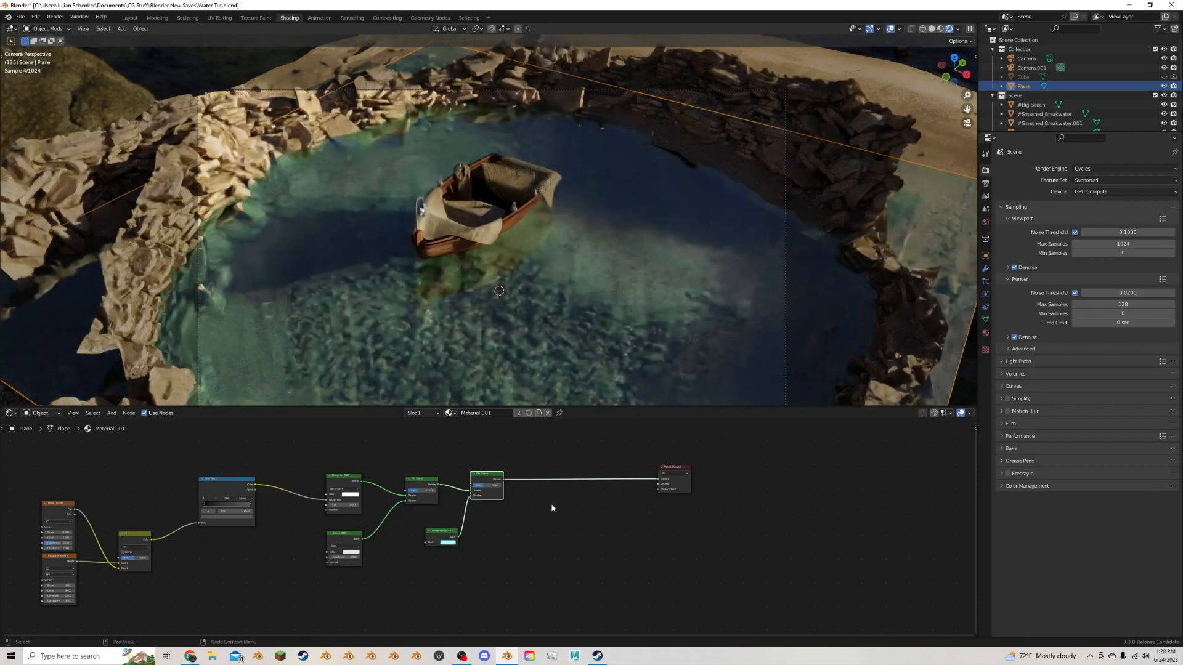
{"action": "left_click", "coordinate": [346, 539], "text": "ctrl+shift"}
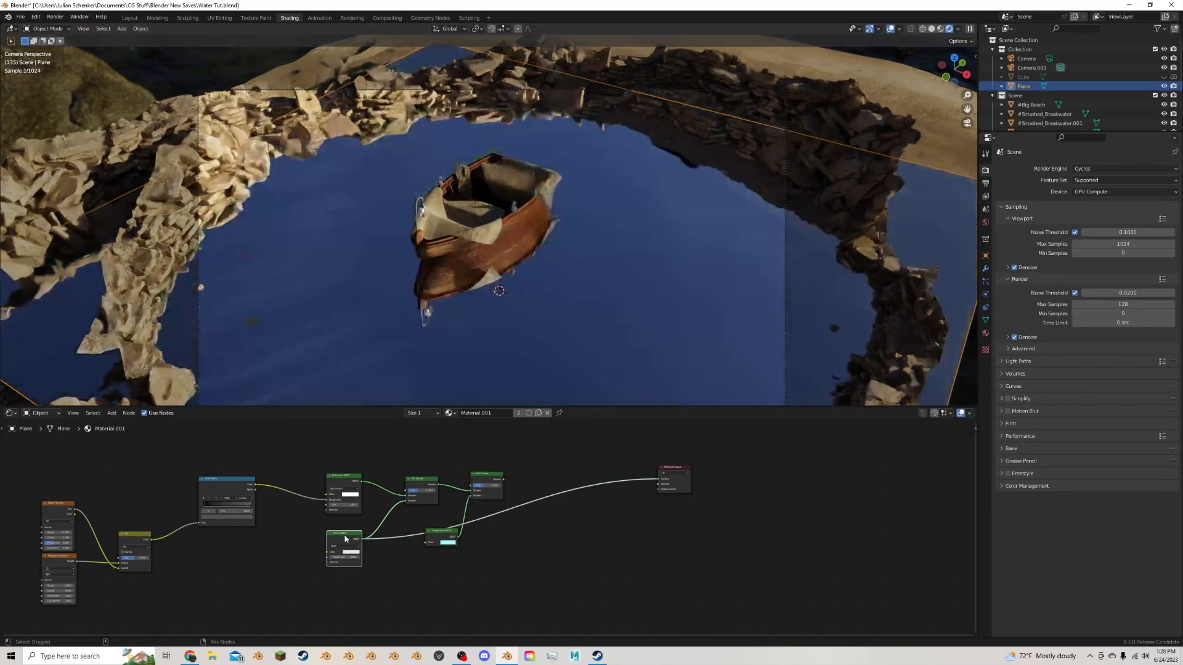
{"action": "middle_click_drag", "start_coordinate": [576, 316], "coordinate": [568, 297]}
{"action": "scroll", "coordinate": [568, 297], "scroll_direction": "down", "scroll_amount": 1}
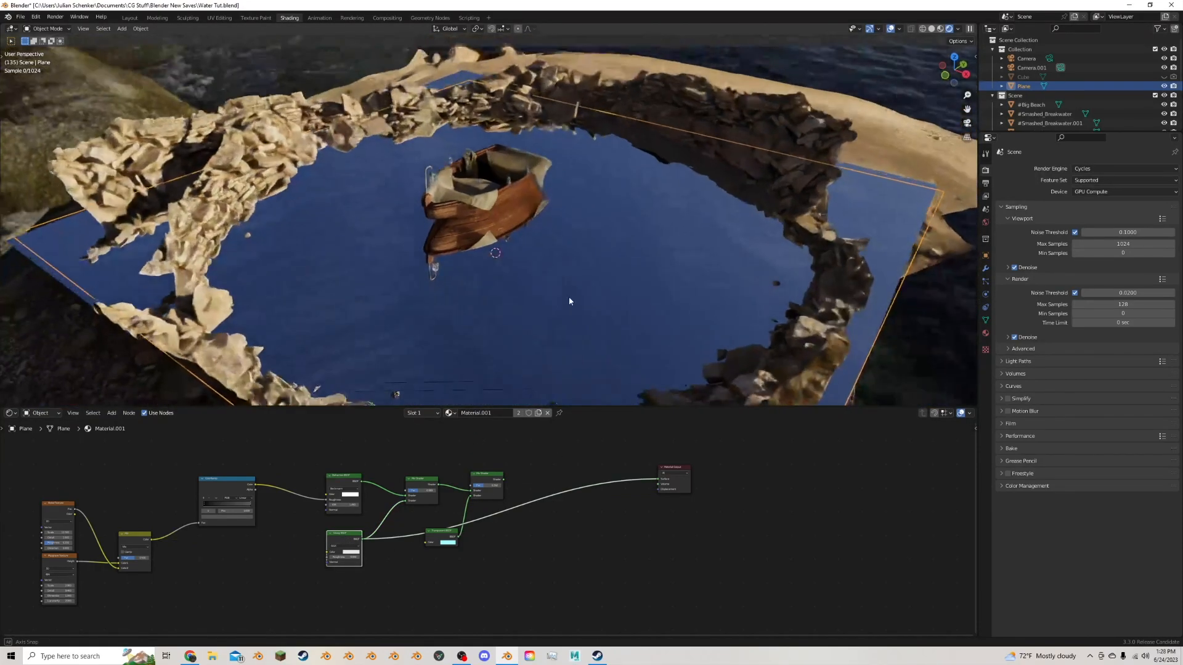
{"action": "scroll", "coordinate": [561, 296], "scroll_direction": "up", "scroll_amount": 4}
- Add a Noise Texture node below the existing shader nodes and preview it on the water plane
{"action": "middle_click_drag", "start_coordinate": [426, 581], "coordinate": [474, 495]}
{"action": "scroll", "coordinate": [472, 494], "scroll_direction": "up", "scroll_amount": 1}
{"action": "left_click", "coordinate": [431, 522]}
{"action": "key", "text": "shift+a"}
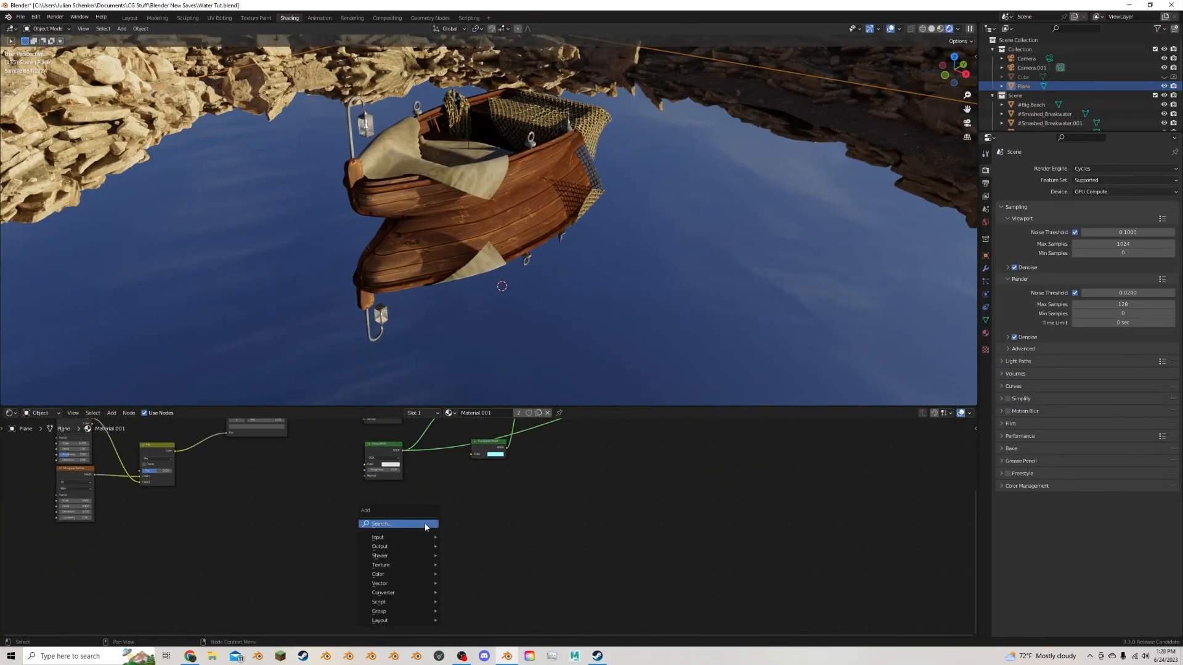
{"action": "left_click", "coordinate": [428, 523]}
{"action": "type", "text": "noi"}
{"action": "left_click", "coordinate": [448, 550]}
{"action": "left_click", "coordinate": [388, 530]}
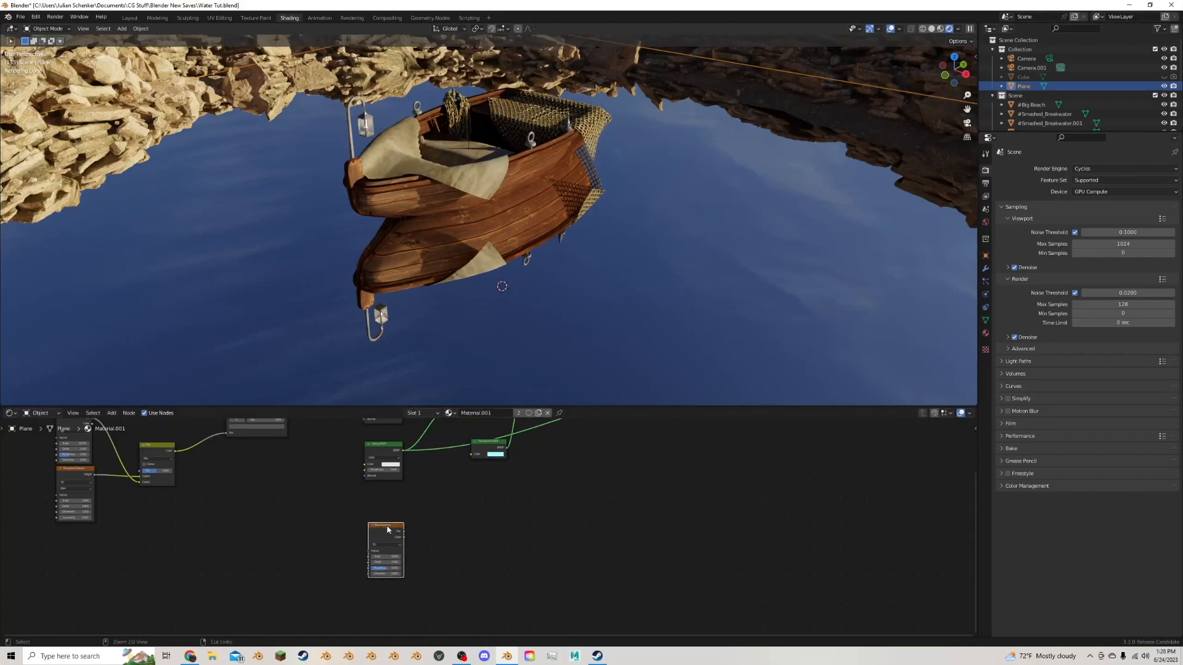
{"action": "left_click", "coordinate": [387, 527], "text": "ctrl+shift"}
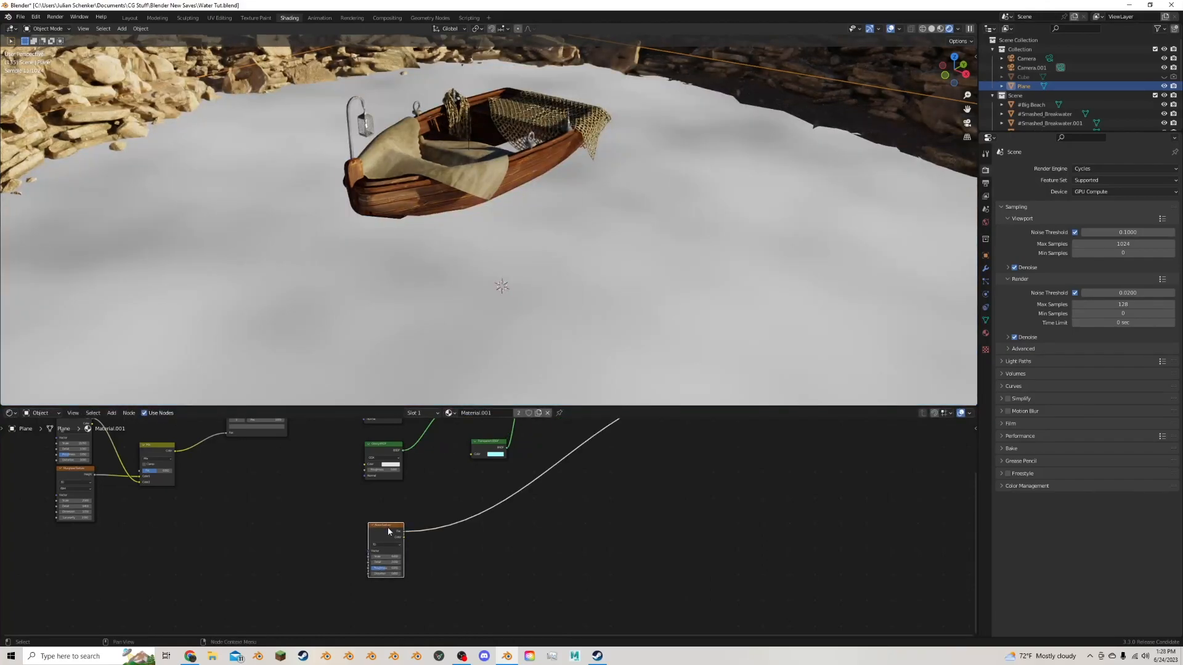
- Switch the surface preview to the last Mix Shader and back to the new Noise Texture to compare them
{"action": "scroll", "coordinate": [450, 507], "scroll_direction": "down", "scroll_amount": 4}
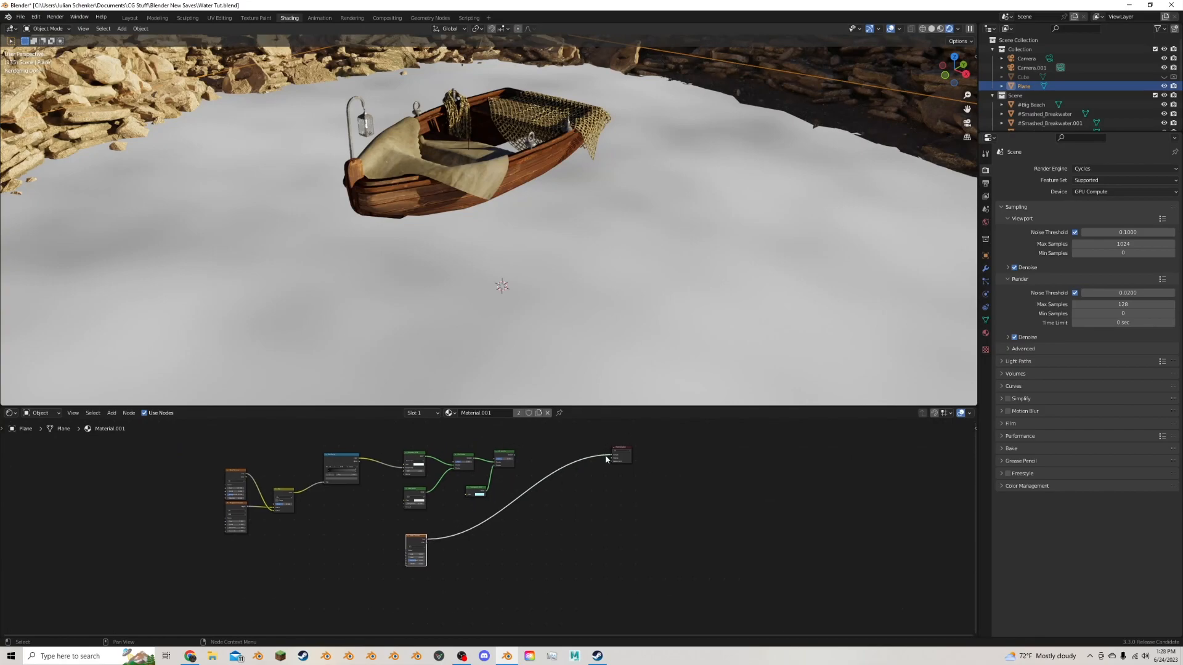
{"action": "scroll", "coordinate": [670, 428], "scroll_direction": "up", "scroll_amount": 2}
{"action": "scroll", "coordinate": [664, 433], "scroll_direction": "up", "scroll_amount": 2}
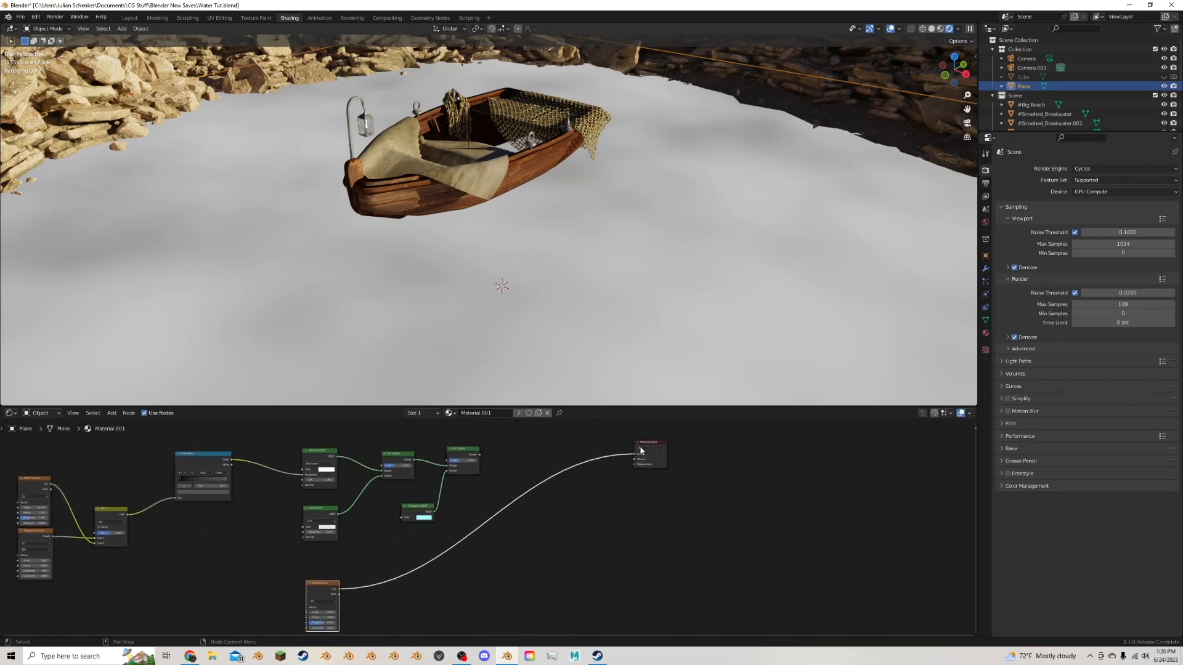
{"action": "scroll", "coordinate": [530, 498], "scroll_direction": "up", "scroll_amount": 2}
{"action": "left_click", "coordinate": [463, 442], "text": "ctrl+shift"}
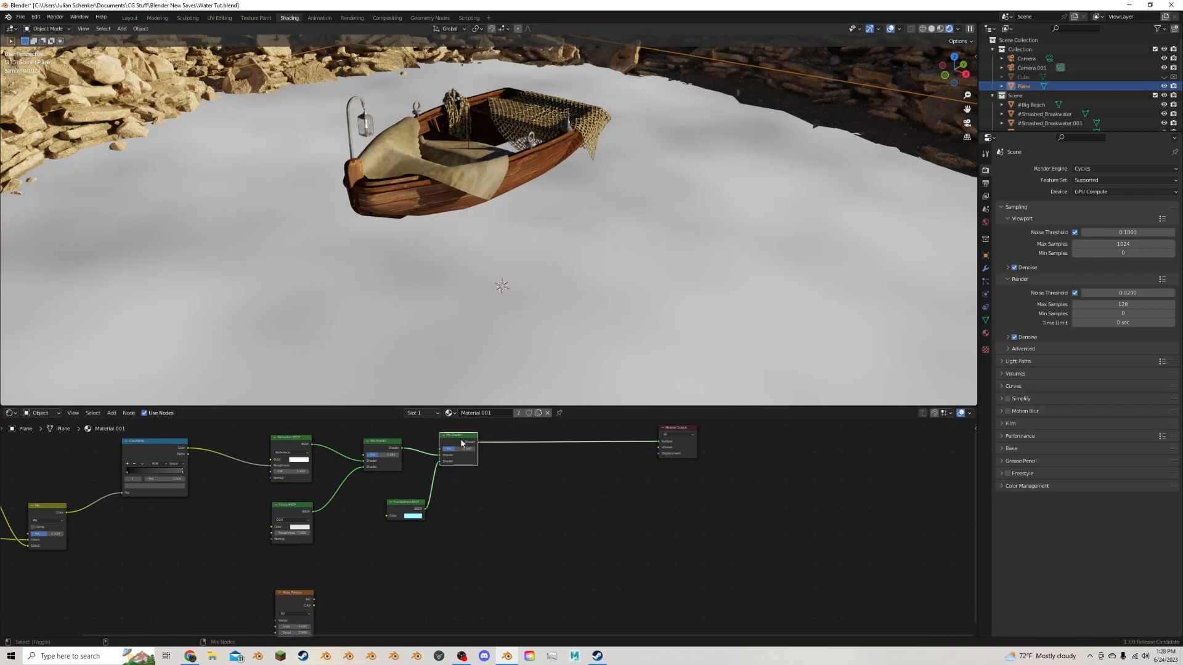
{"action": "left_click", "coordinate": [296, 601], "text": "ctrl+shift"}
- Raise the new Noise Texture's scale to about 30 for a finer pattern
{"action": "middle_click_drag", "start_coordinate": [429, 567], "coordinate": [530, 487]}
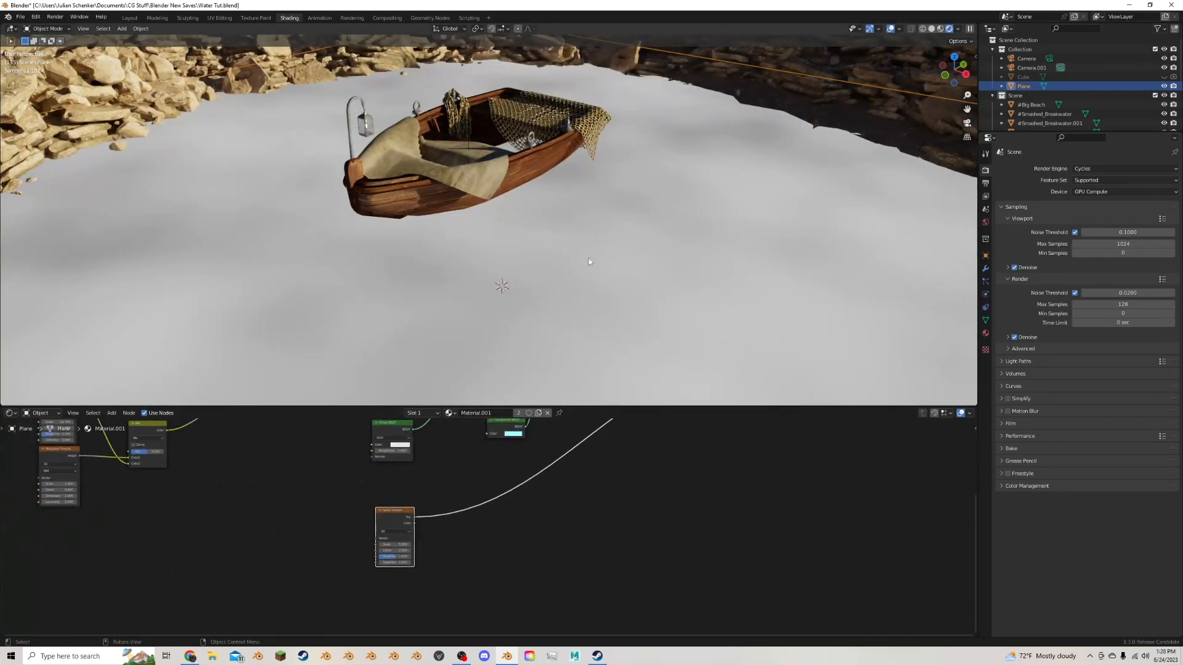
{"action": "scroll", "coordinate": [441, 464], "scroll_direction": "up", "scroll_amount": 2}
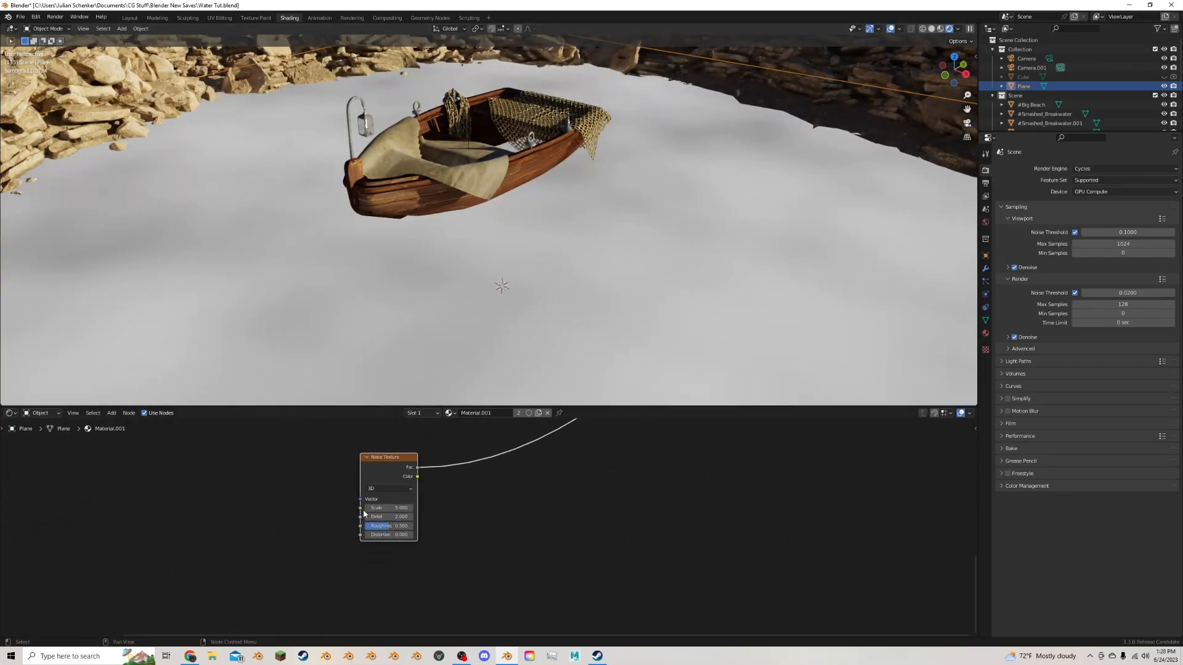
{"action": "mouse_move", "coordinate": [388, 508]}
{"action": "left_mouse_down"}
{"action": "mouse_move", "coordinate": [443, 508]}
{"action": "mouse_move", "coordinate": [373, 527]}
{"action": "mouse_move", "coordinate": [403, 527]}
{"action": "mouse_move", "coordinate": [379, 515]}
{"action": "left_mouse_up"}
{"action": "scroll", "coordinate": [390, 529], "scroll_direction": "up", "scroll_amount": 3}
{"action": "scroll", "coordinate": [380, 515], "scroll_direction": "down", "scroll_amount": 3}
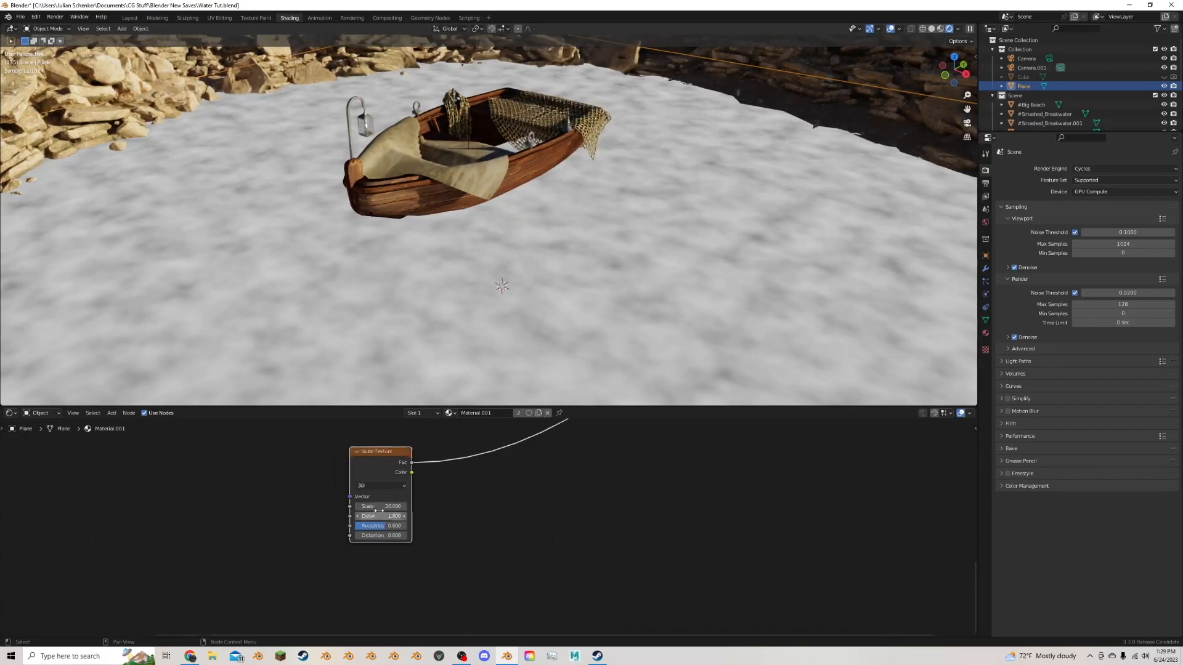
- Insert a ColorRamp node on the link between the Noise Texture and the Material Output
{"action": "middle_click_drag", "start_coordinate": [386, 467], "coordinate": [299, 505]}
{"action": "key", "text": "shift+a"}
{"action": "left_click", "coordinate": [414, 495]}
{"action": "type", "text": "color"}
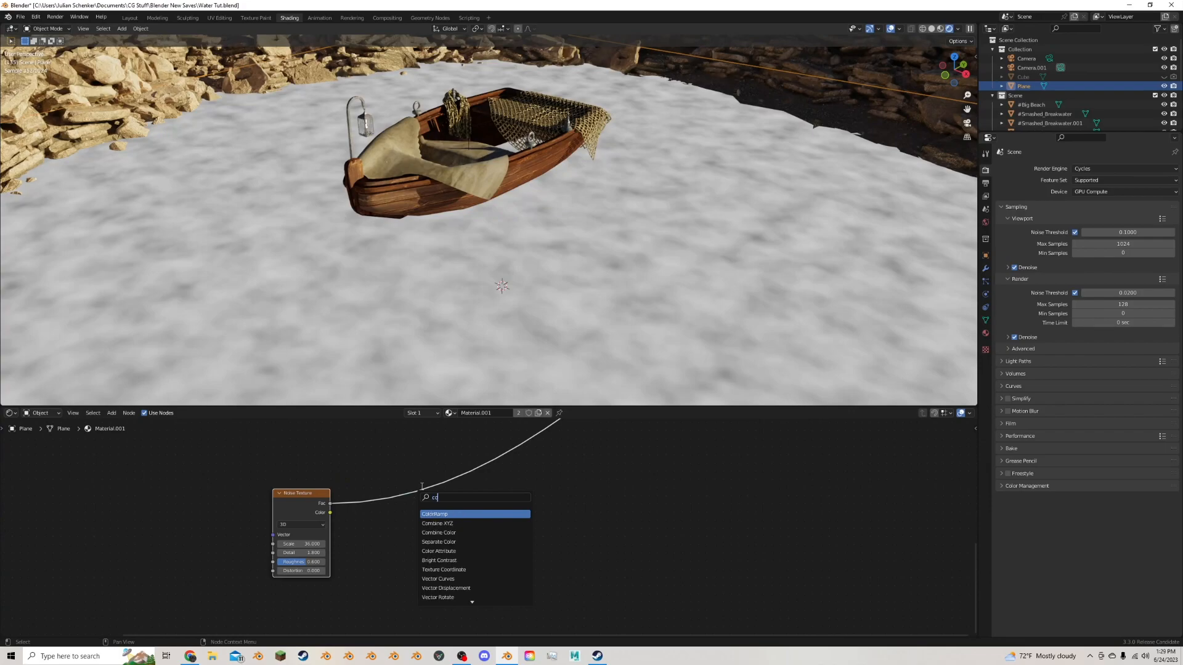
{"action": "left_click", "coordinate": [430, 514]}
{"action": "left_click", "coordinate": [397, 494]}
- Bring the ColorRamp's black and white stops close together for high contrast and raise the Noise Texture's scale further
{"action": "left_click_drag", "start_coordinate": [394, 527], "coordinate": [431, 532]}
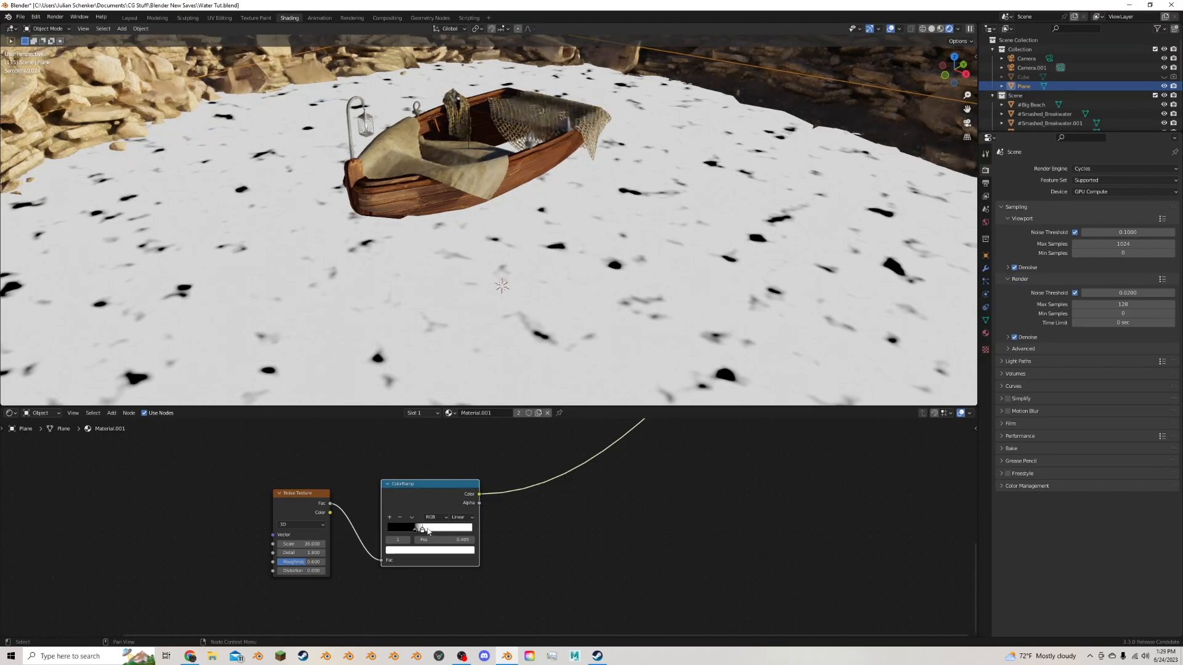
{"action": "left_click_drag", "start_coordinate": [308, 544], "coordinate": [392, 544]}
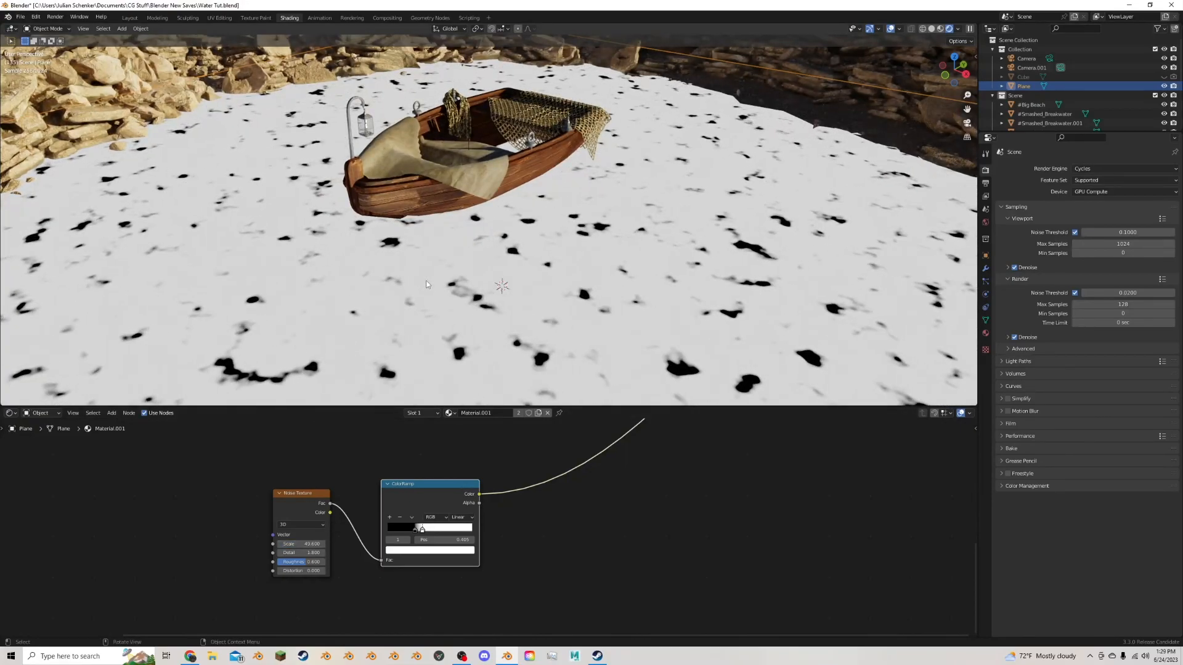
- Move the Noise Texture and ColorRamp pair away from the output to make room for more nodes
{"action": "scroll", "coordinate": [436, 447], "scroll_direction": "down", "scroll_amount": 5}
{"action": "middle_click_drag", "start_coordinate": [447, 440], "coordinate": [376, 512]}
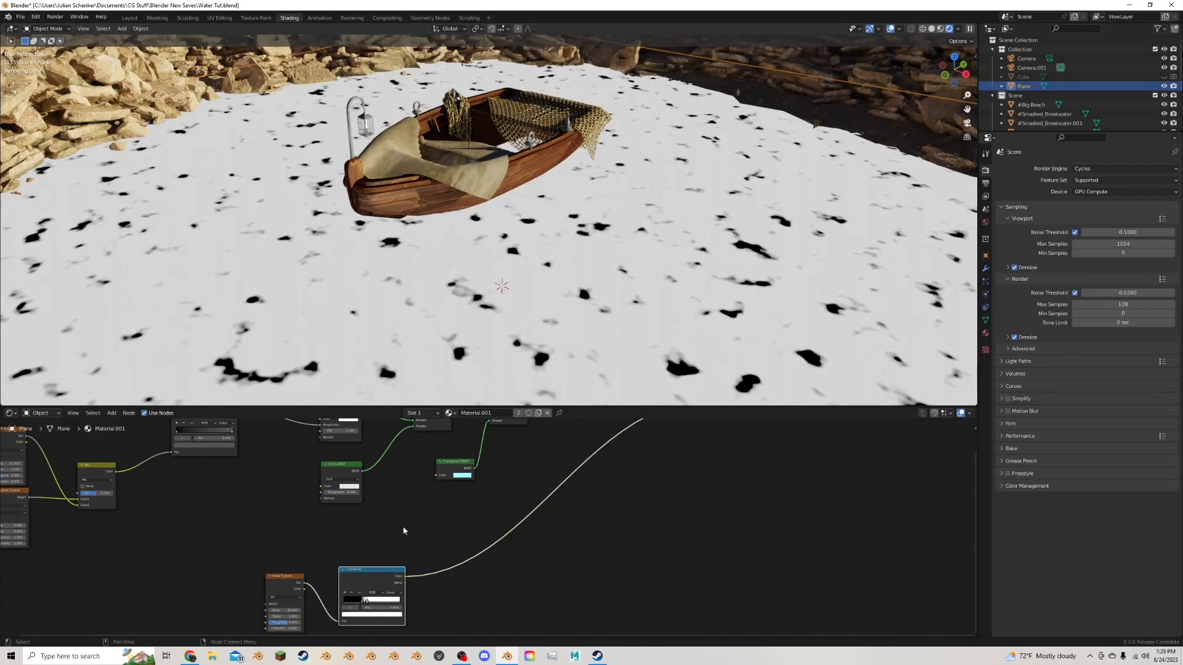
{"action": "scroll", "coordinate": [405, 530], "scroll_direction": "down", "scroll_amount": 2}
{"action": "left_click_drag", "start_coordinate": [394, 546], "coordinate": [281, 605]}
{"action": "left_click_drag", "start_coordinate": [375, 571], "coordinate": [303, 574]}
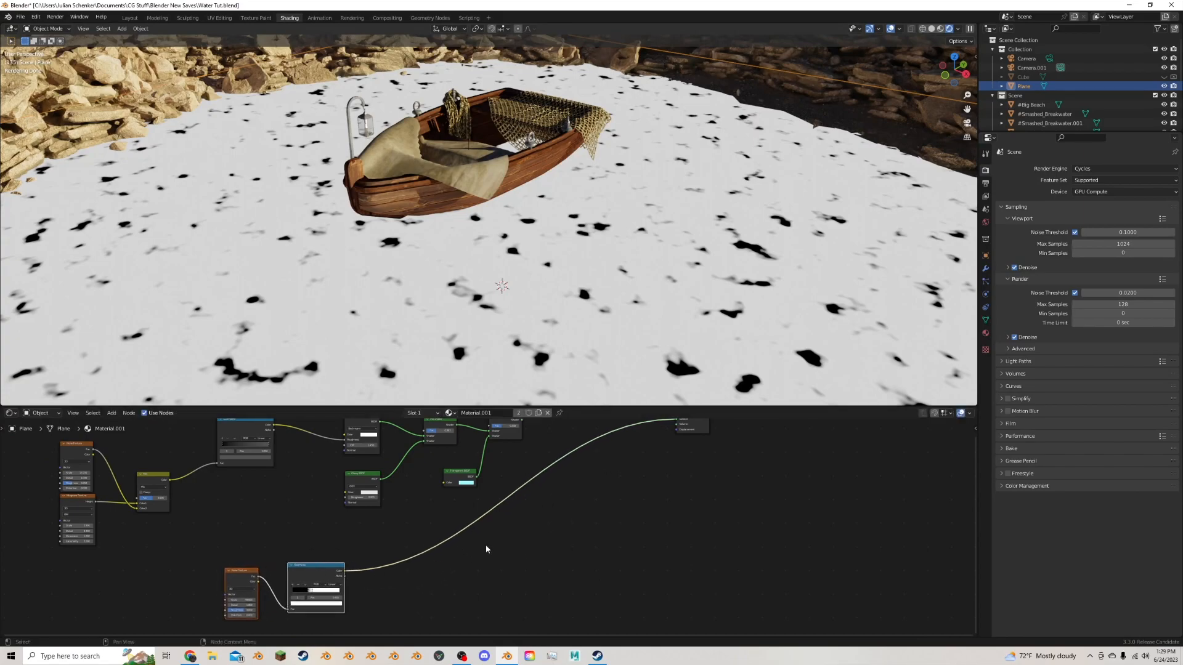
- Insert a Mix Shader on the link between the new ColorRamp and the Material Output
{"action": "left_click", "coordinate": [509, 549]}
{"action": "key", "text": "shift+a"}
{"action": "left_click", "coordinate": [515, 535]}
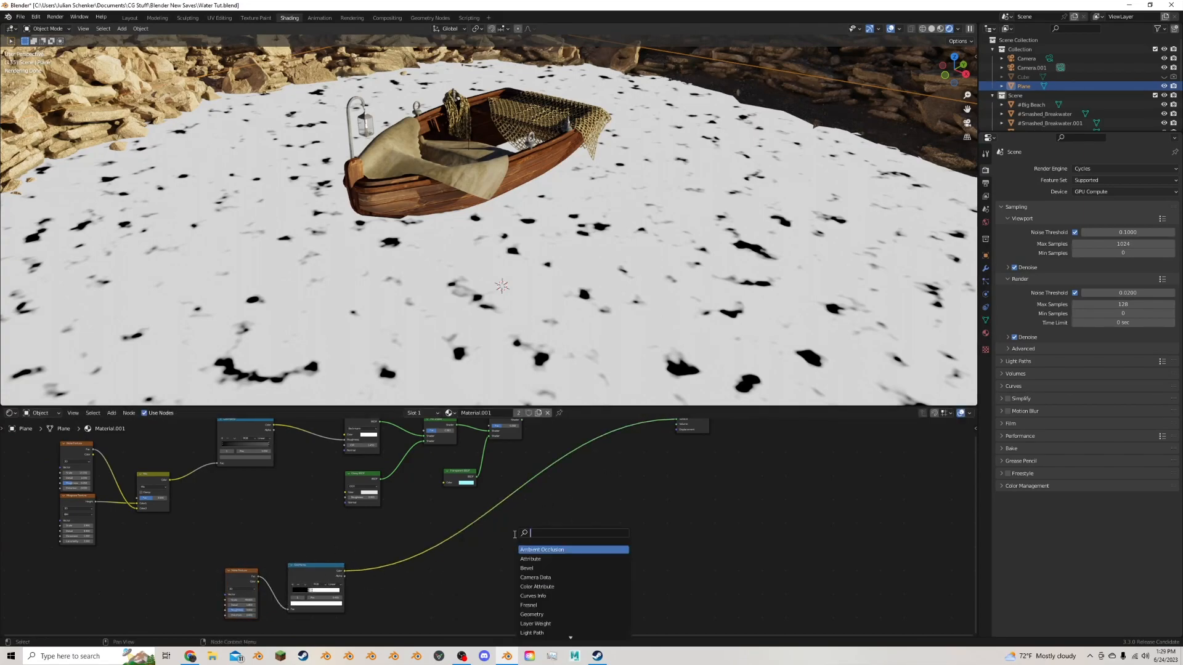
{"action": "type", "text": "mi"}
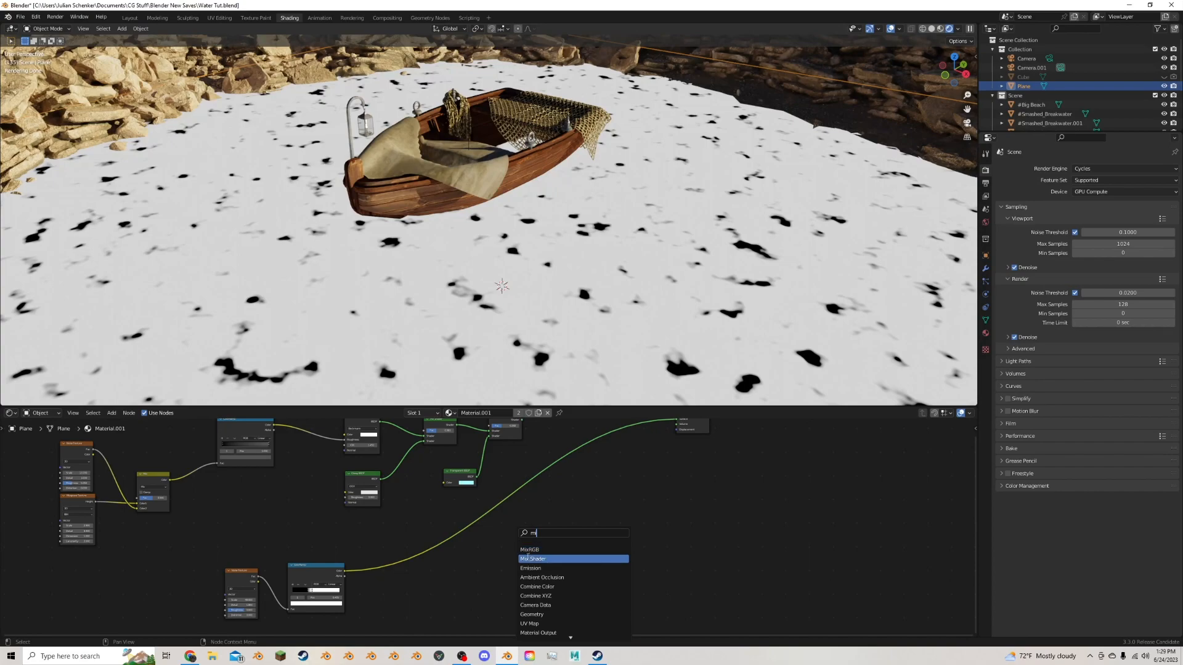
{"action": "left_click", "coordinate": [525, 558]}
{"action": "left_click", "coordinate": [605, 447]}
{"action": "middle_click_drag", "start_coordinate": [606, 448], "coordinate": [595, 487]}
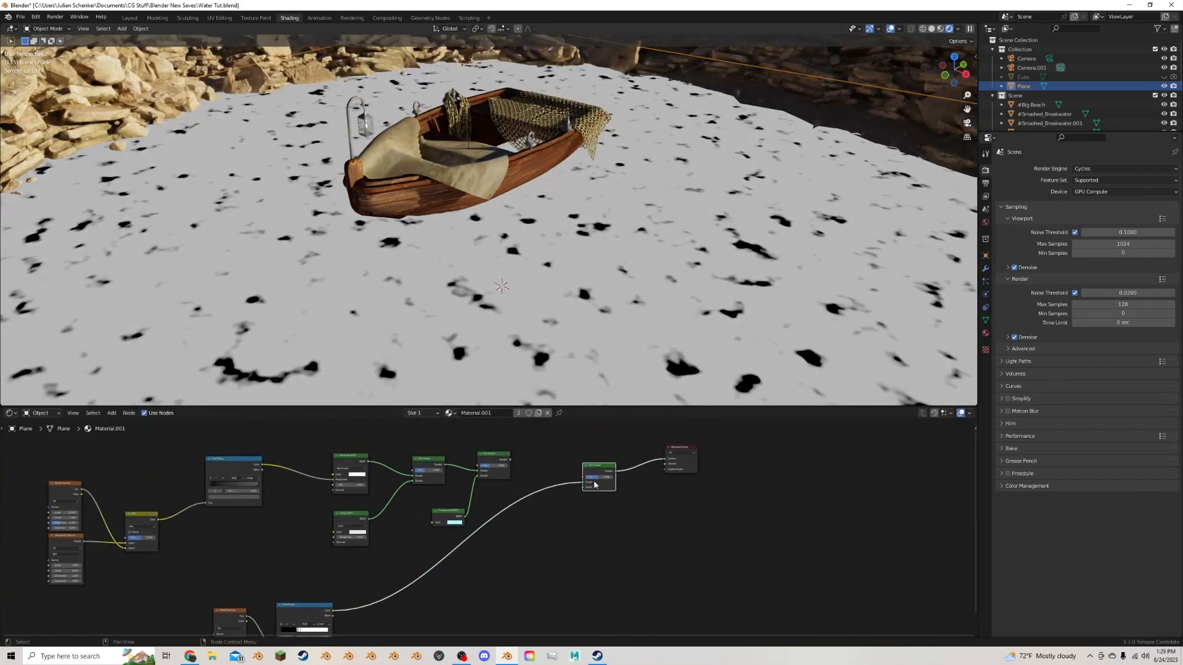
{"action": "left_click_drag", "start_coordinate": [601, 463], "coordinate": [605, 452]}
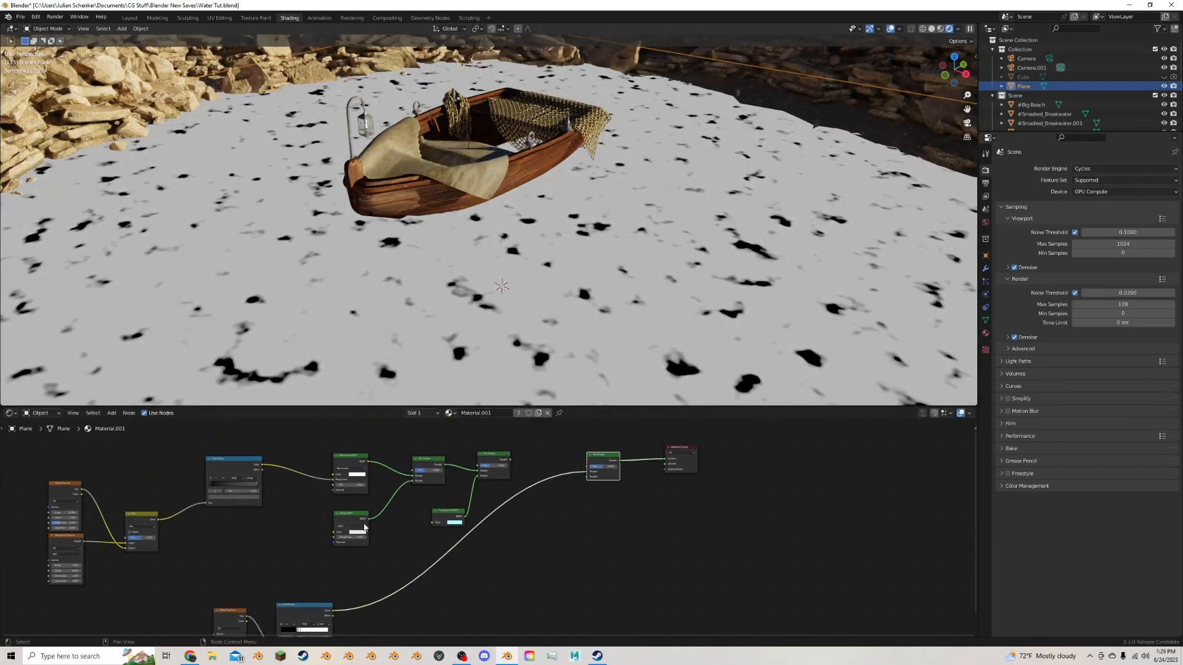
- Feed the ColorRamp into the new Mix Shader's factor and the existing Glossy BSDF into its second shader input, checking the reflections
{"action": "left_click_drag", "start_coordinate": [369, 519], "coordinate": [587, 469]}
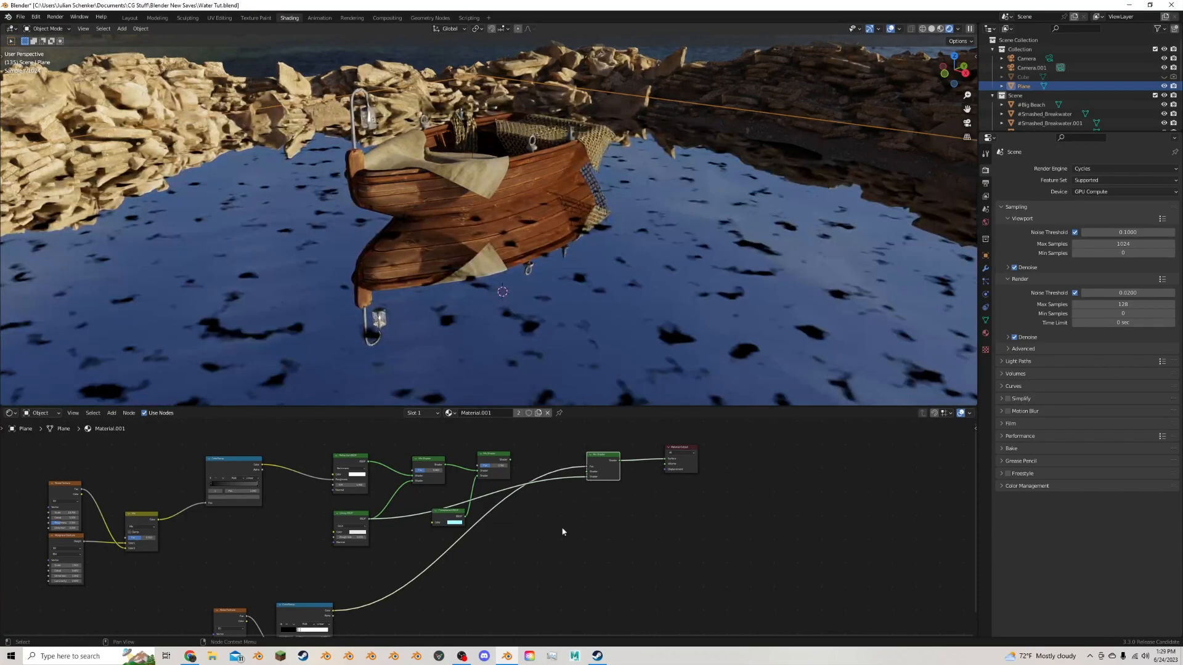
{"action": "mouse_move", "coordinate": [562, 528]}
{"action": "middle_mouse_down"}
{"action": "mouse_move", "coordinate": [545, 528]}
{"action": "mouse_move", "coordinate": [562, 513]}
{"action": "middle_mouse_up"}
{"action": "scroll", "coordinate": [563, 512], "scroll_direction": "up", "scroll_amount": 2}
{"action": "middle_click_drag", "start_coordinate": [586, 475], "coordinate": [546, 478]}
{"action": "middle_click_drag", "start_coordinate": [543, 334], "coordinate": [543, 291]}
{"action": "scroll", "coordinate": [479, 484], "scroll_direction": "up", "scroll_amount": 1}
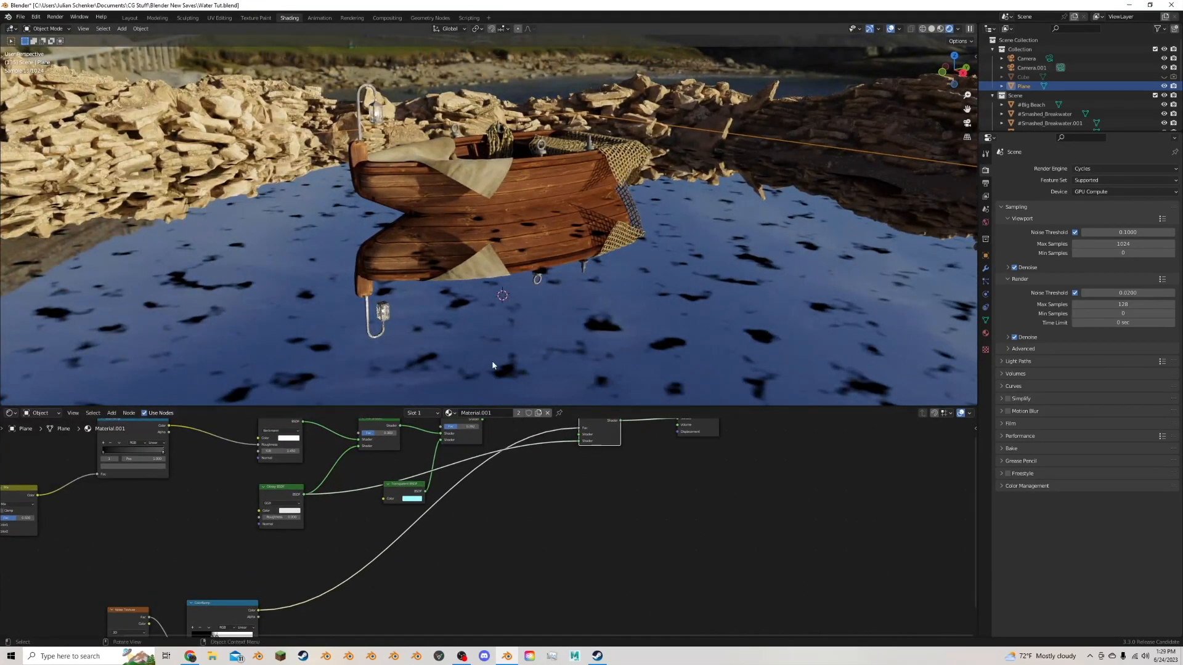
- Add a second Glossy BSDF node in the empty area below the new Mix Shader
{"action": "key", "text": "shift+a"}
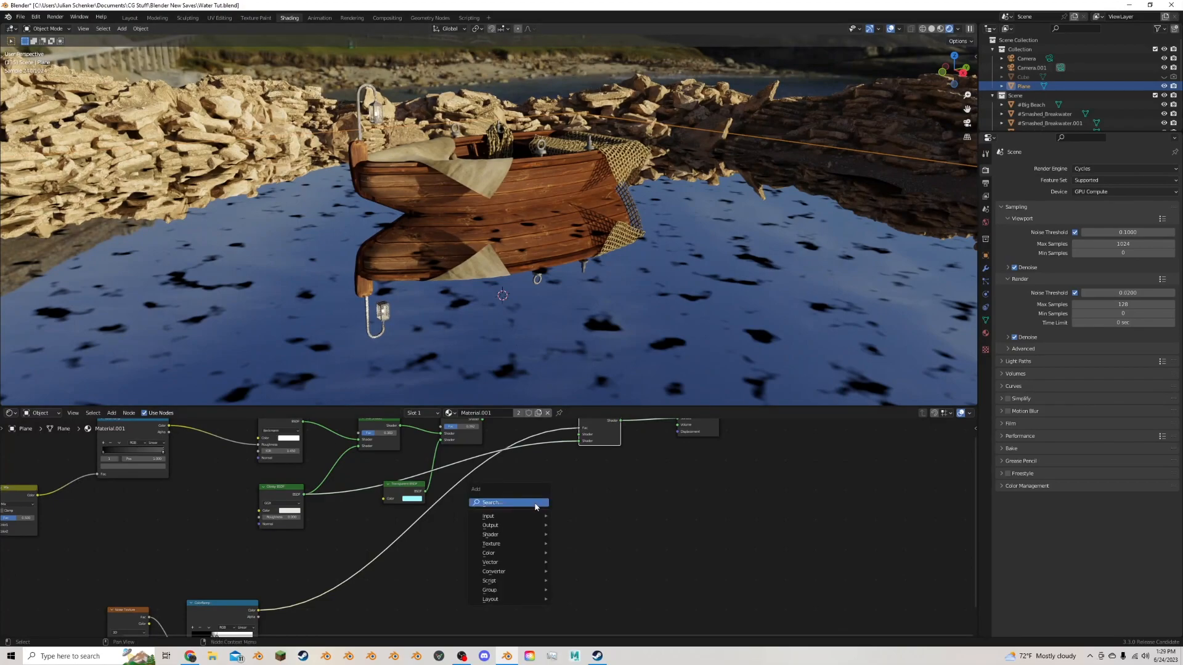
{"action": "left_click", "coordinate": [530, 500]}
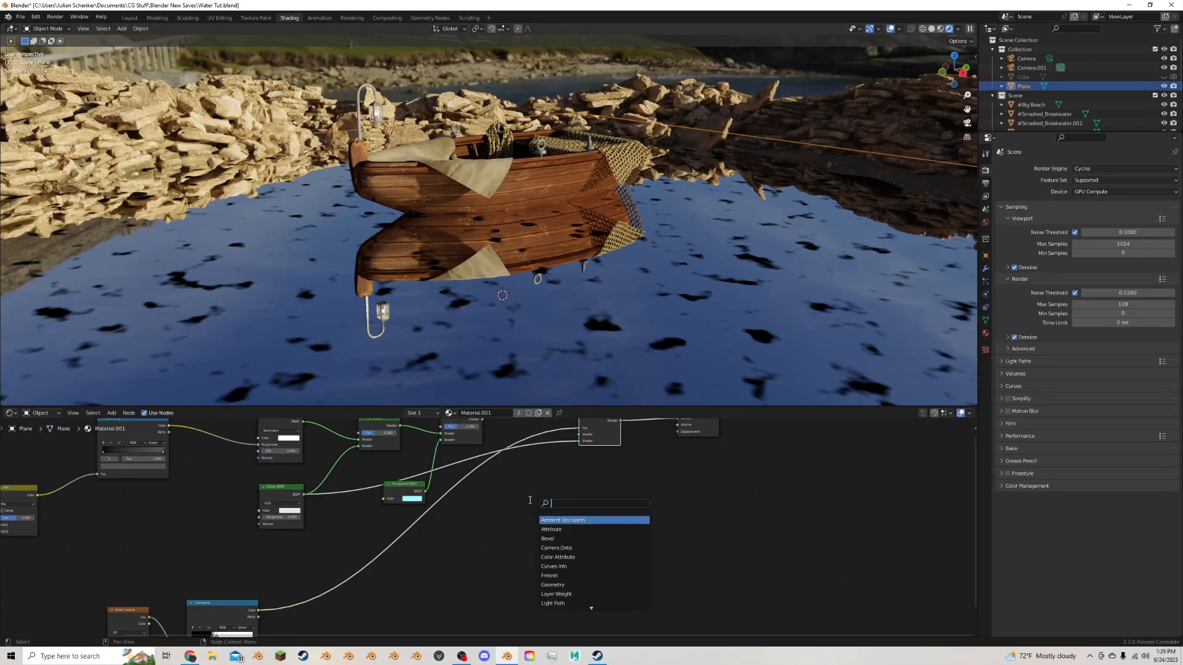
{"action": "type", "text": "glo"}
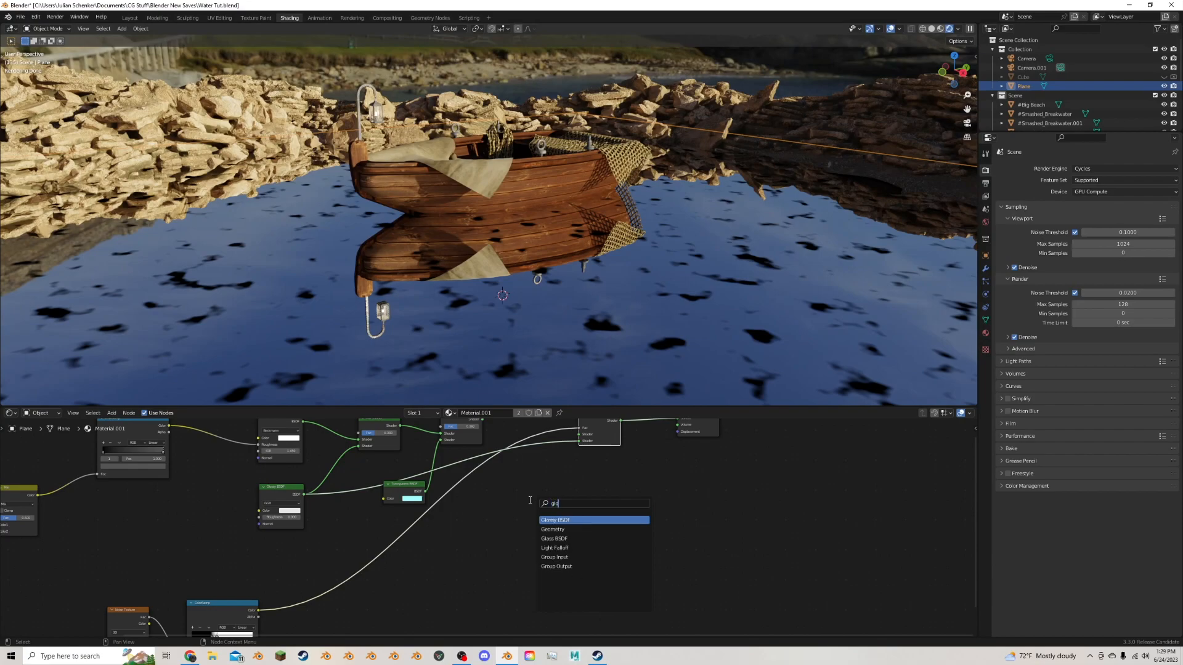
{"action": "key", "text": "Return"}
{"action": "left_click", "coordinate": [485, 531]}
- Add a Transparent BSDF node directly beneath the second Glossy BSDF
{"action": "key", "text": "shift+a"}
{"action": "left_click", "coordinate": [485, 531]}
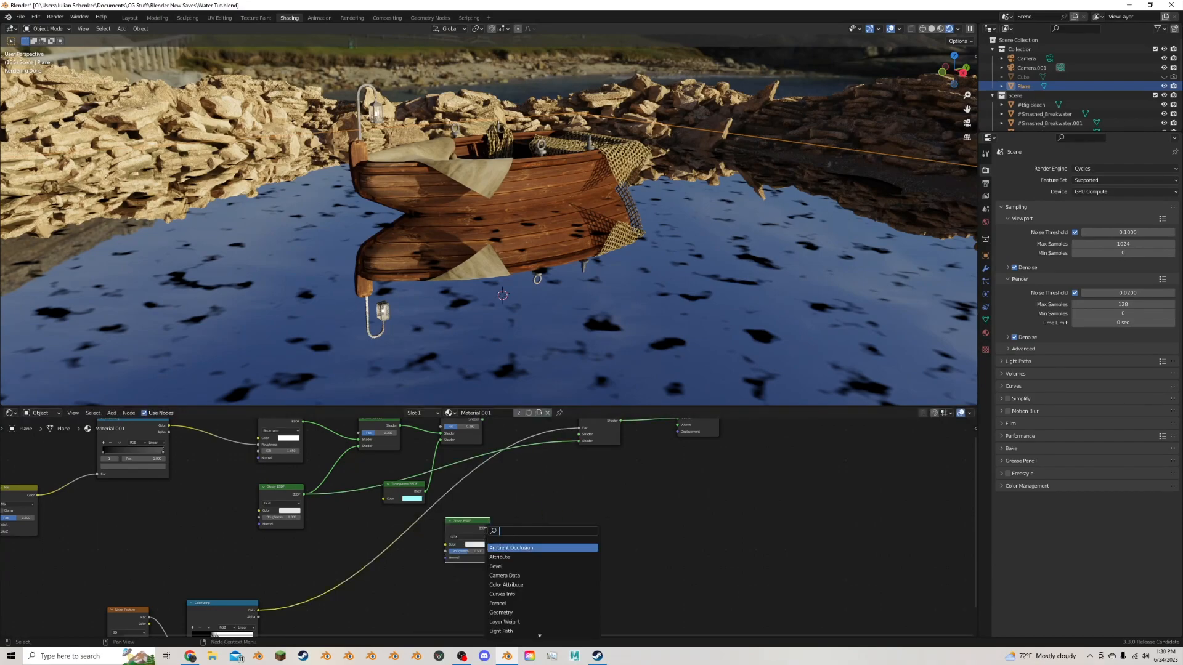
{"action": "type", "text": "tra"}
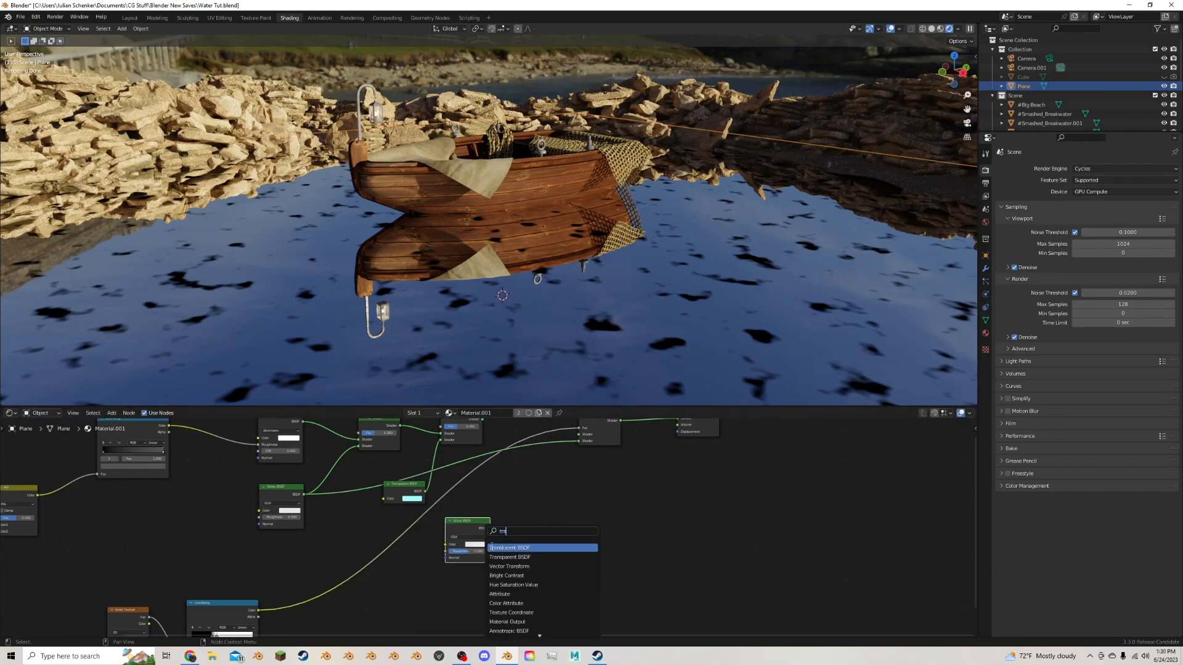
{"action": "left_click", "coordinate": [493, 558]}
{"action": "left_click", "coordinate": [455, 598]}
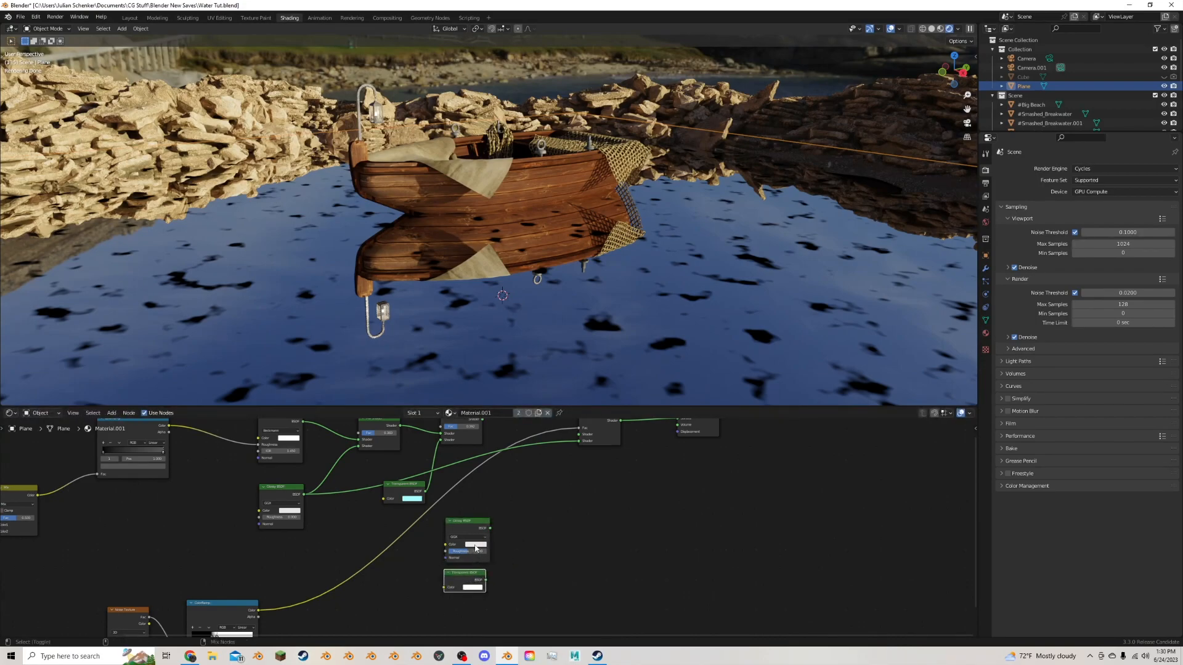
- Combine the second Glossy BSDF and the Transparent BSDF in a Mix Shader and feed it into the final Mix Shader's first shader input
{"action": "right_click_drag", "start_coordinate": [476, 548], "coordinate": [471, 579], "text": "ctrl+shift"}
{"action": "left_click_drag", "start_coordinate": [541, 547], "coordinate": [538, 531]}
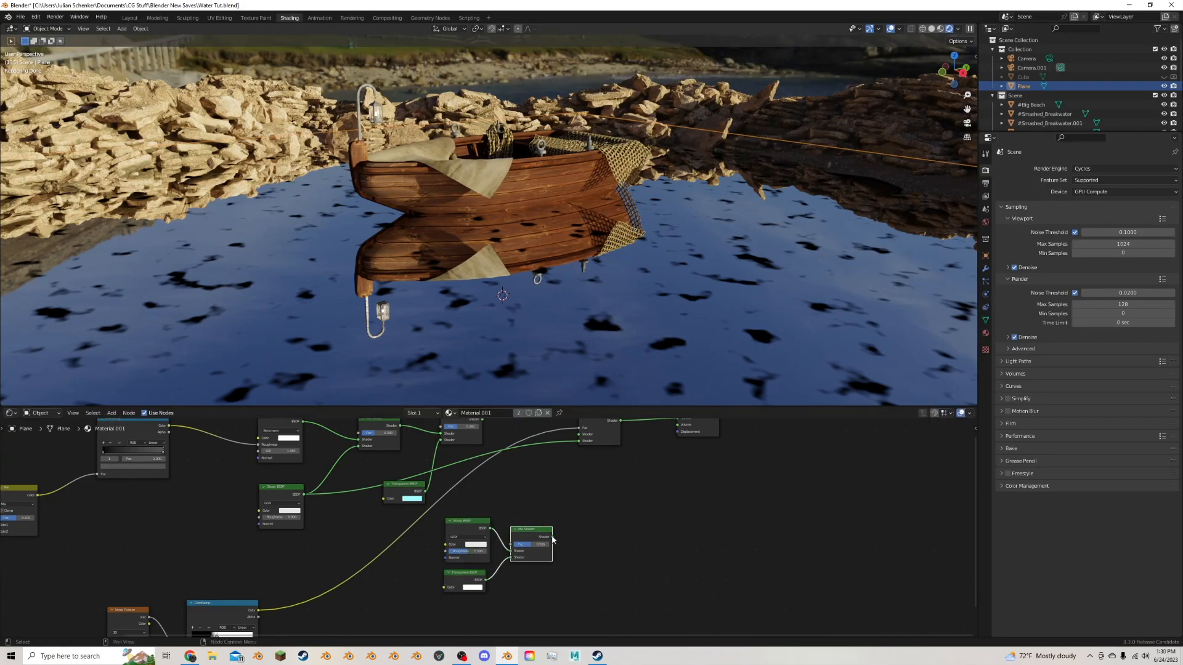
{"action": "middle_click_drag", "start_coordinate": [552, 540], "coordinate": [535, 561]}
{"action": "left_click_drag", "start_coordinate": [535, 560], "coordinate": [560, 459]}
{"action": "middle_click_drag", "start_coordinate": [528, 552], "coordinate": [530, 511]}
{"action": "left_click_drag", "start_coordinate": [521, 564], "coordinate": [453, 514]}
{"action": "left_click", "coordinate": [442, 565]}
{"action": "left_click", "coordinate": [419, 568]}
{"action": "left_click_drag", "start_coordinate": [422, 568], "coordinate": [429, 567]}
{"action": "middle_click_drag", "start_coordinate": [653, 348], "coordinate": [650, 353]}
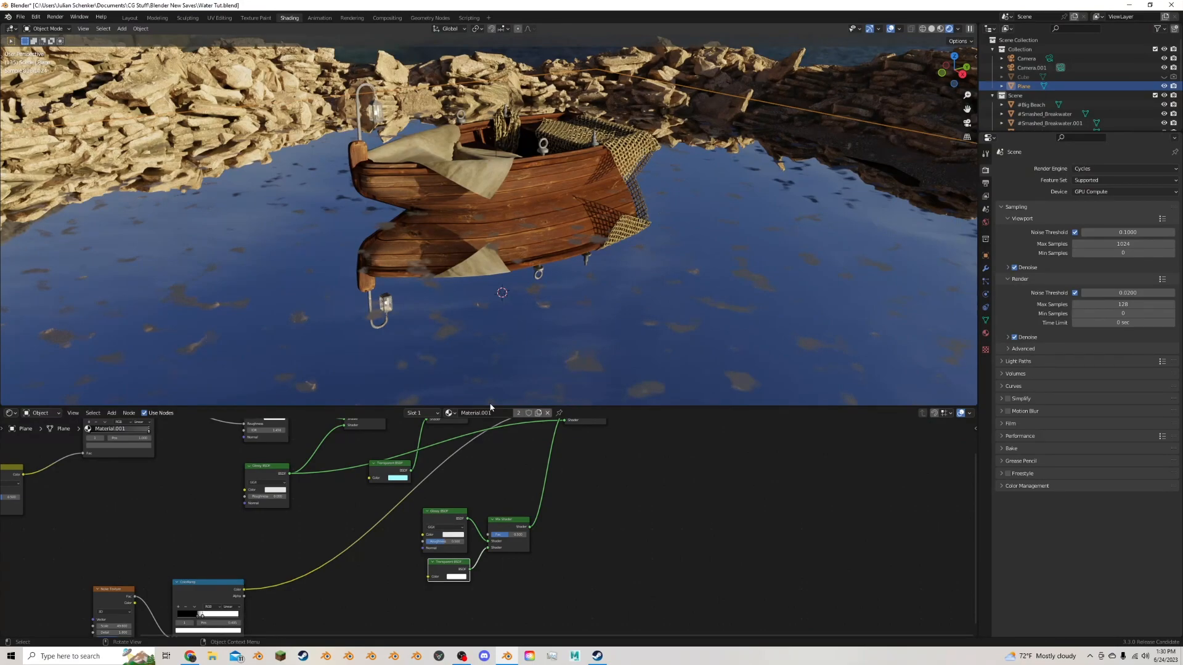
- Set the second Glossy BSDF's roughness to about 0.62 and its color to pure white, and lower its Mix Shader factor to about 0.24
{"action": "scroll", "coordinate": [411, 573], "scroll_direction": "up", "scroll_amount": 2}
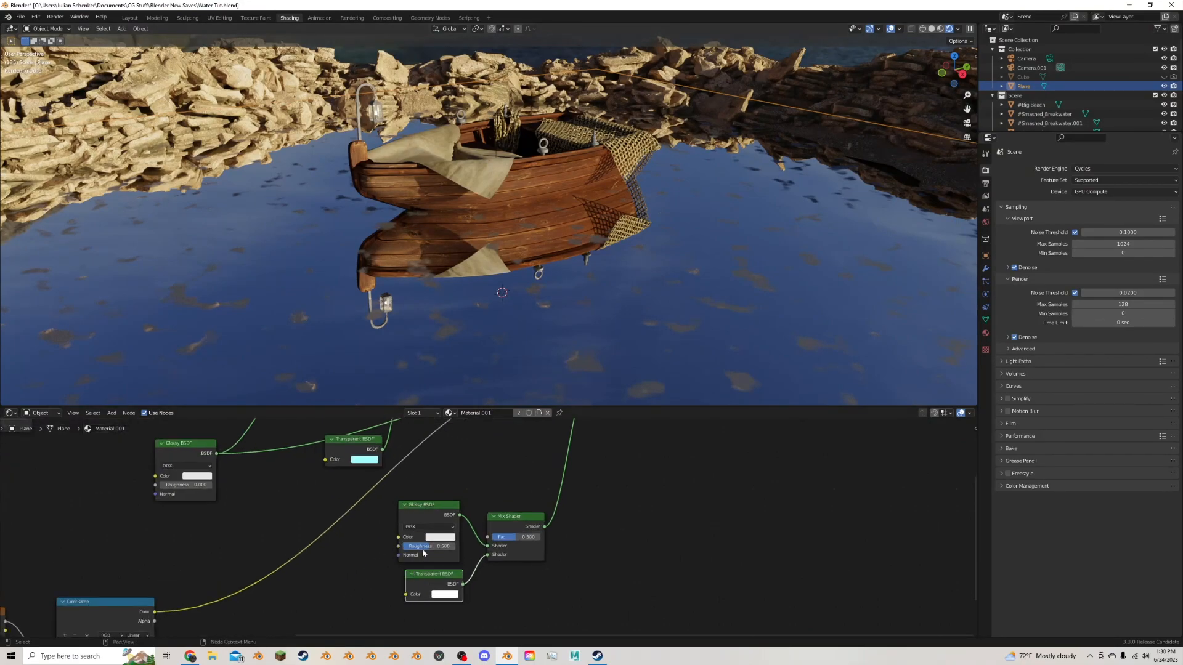
{"action": "left_click_drag", "start_coordinate": [424, 548], "coordinate": [437, 551]}
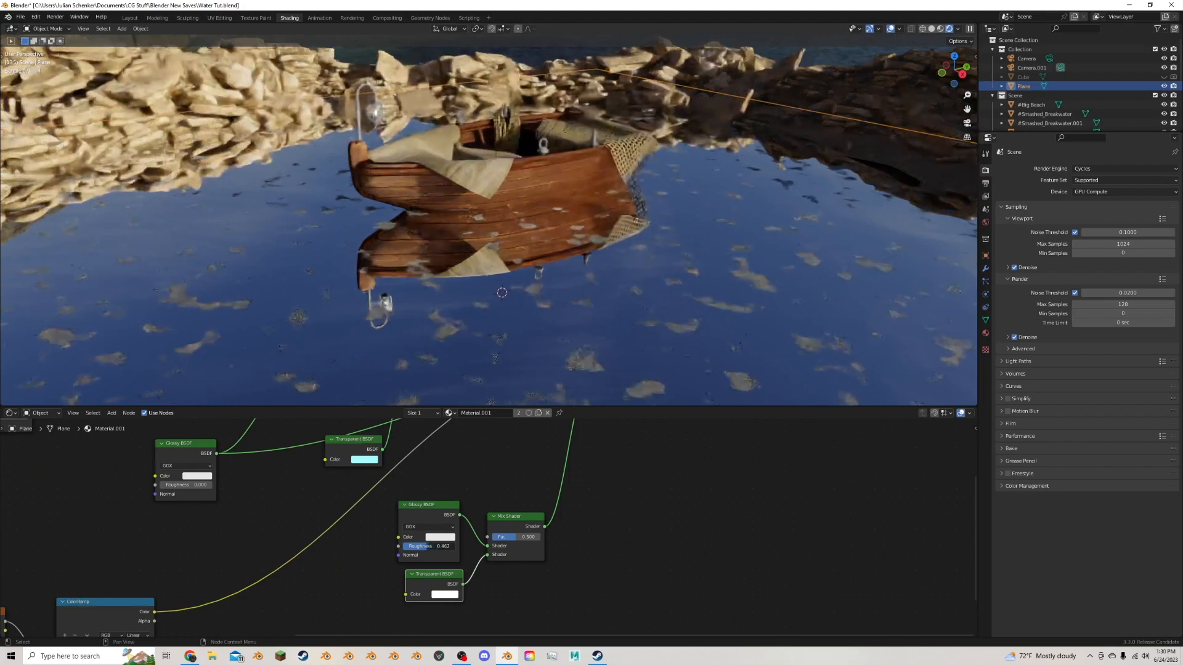
{"action": "left_click", "coordinate": [441, 538]}
{"action": "left_click_drag", "start_coordinate": [498, 430], "coordinate": [497, 419]}
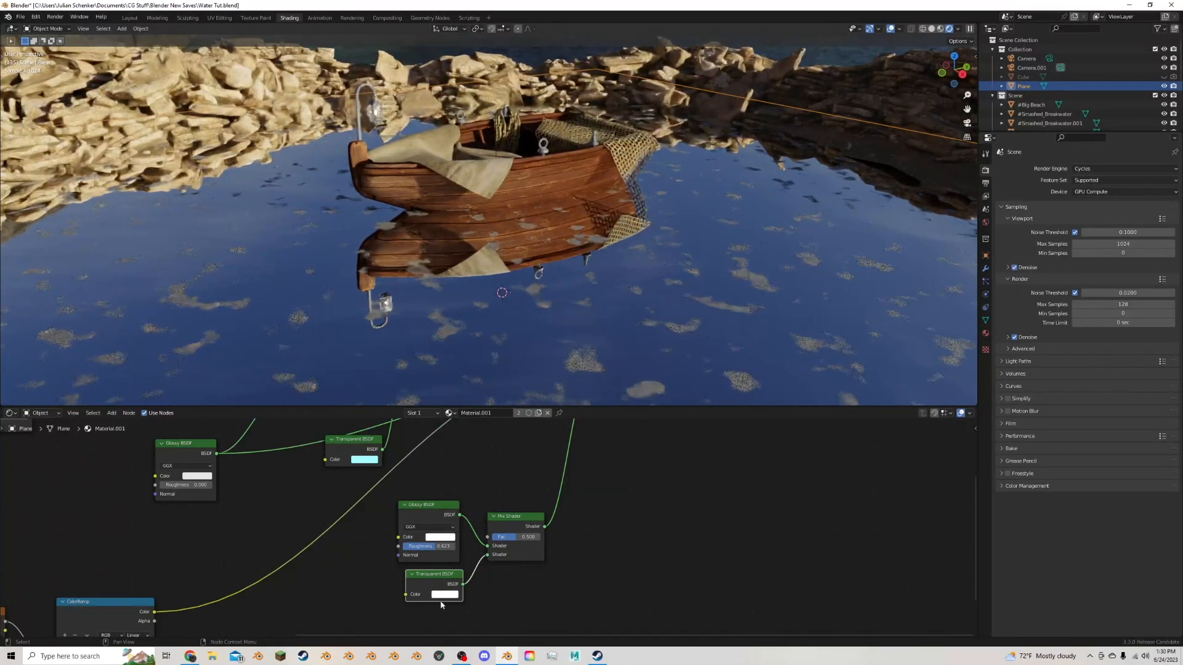
{"action": "left_click_drag", "start_coordinate": [437, 582], "coordinate": [432, 581]}
{"action": "left_click_drag", "start_coordinate": [511, 542], "coordinate": [505, 538]}
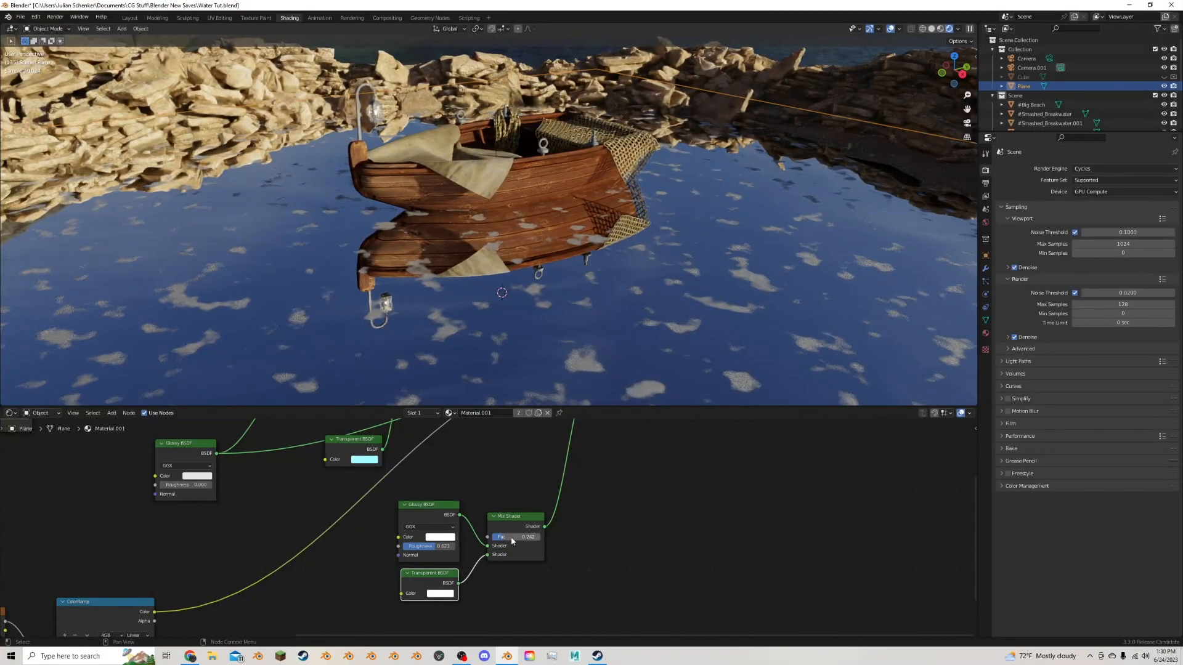
- Examine the patches on the water around the boat and the node connections leading to the Material Output
{"action": "middle_click_drag", "start_coordinate": [584, 312], "coordinate": [481, 363]}
{"action": "scroll", "coordinate": [481, 529], "scroll_direction": "down", "scroll_amount": 4}
{"action": "middle_click_drag", "start_coordinate": [590, 470], "coordinate": [524, 570]}
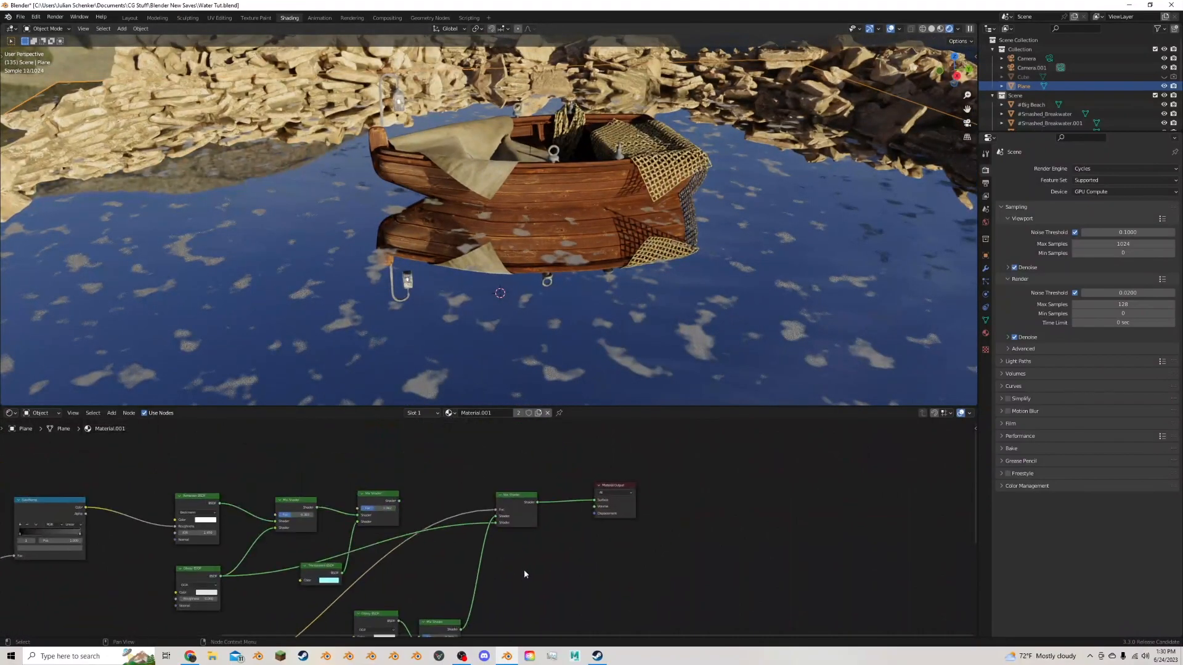
{"action": "middle_click_drag", "start_coordinate": [511, 521], "coordinate": [523, 505]}
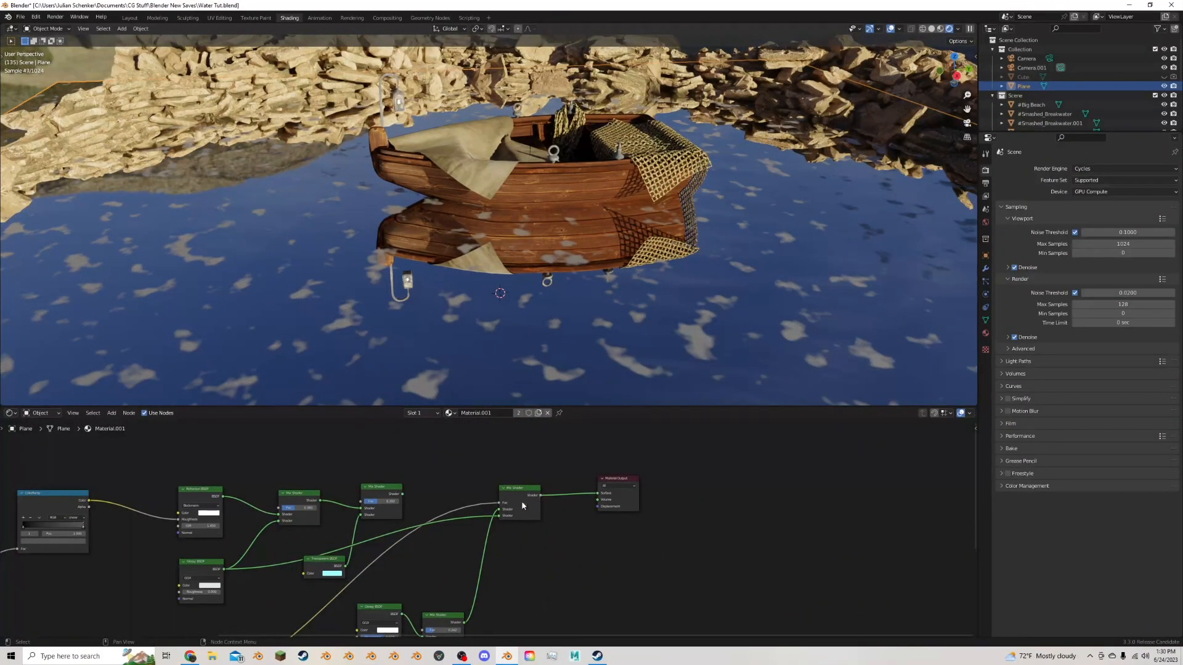
{"action": "middle_click_drag", "start_coordinate": [439, 576], "coordinate": [479, 509]}
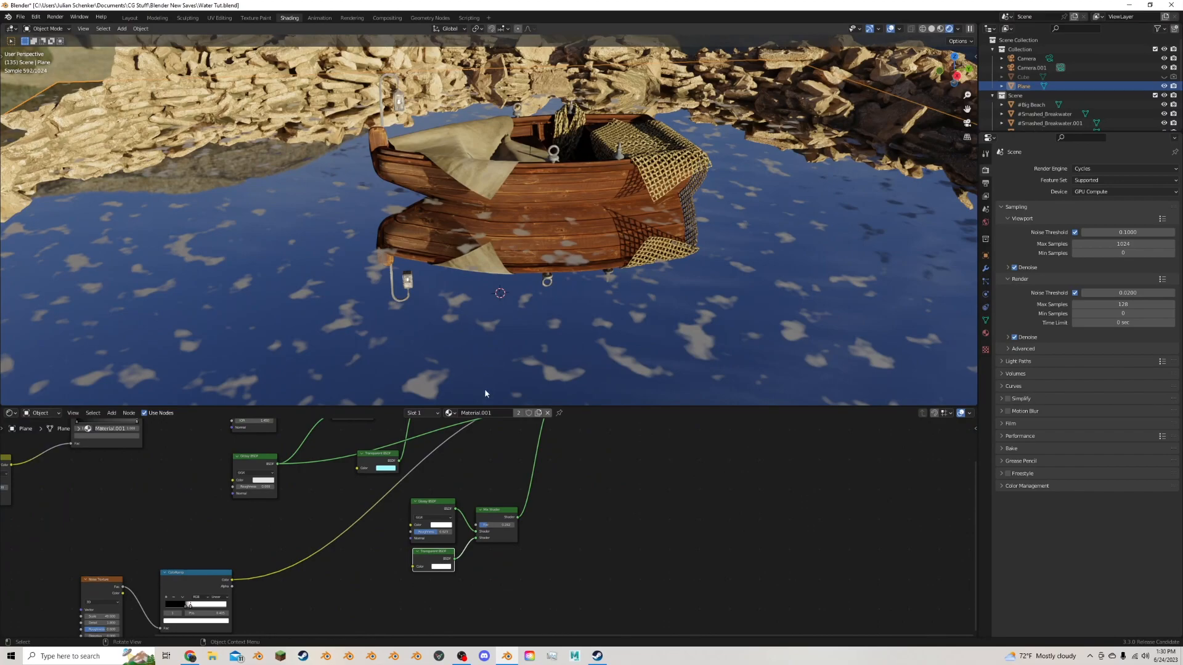
{"action": "scroll", "coordinate": [571, 294], "scroll_direction": "down", "scroll_amount": 3}
{"action": "middle_click_drag", "start_coordinate": [572, 294], "coordinate": [564, 260]}
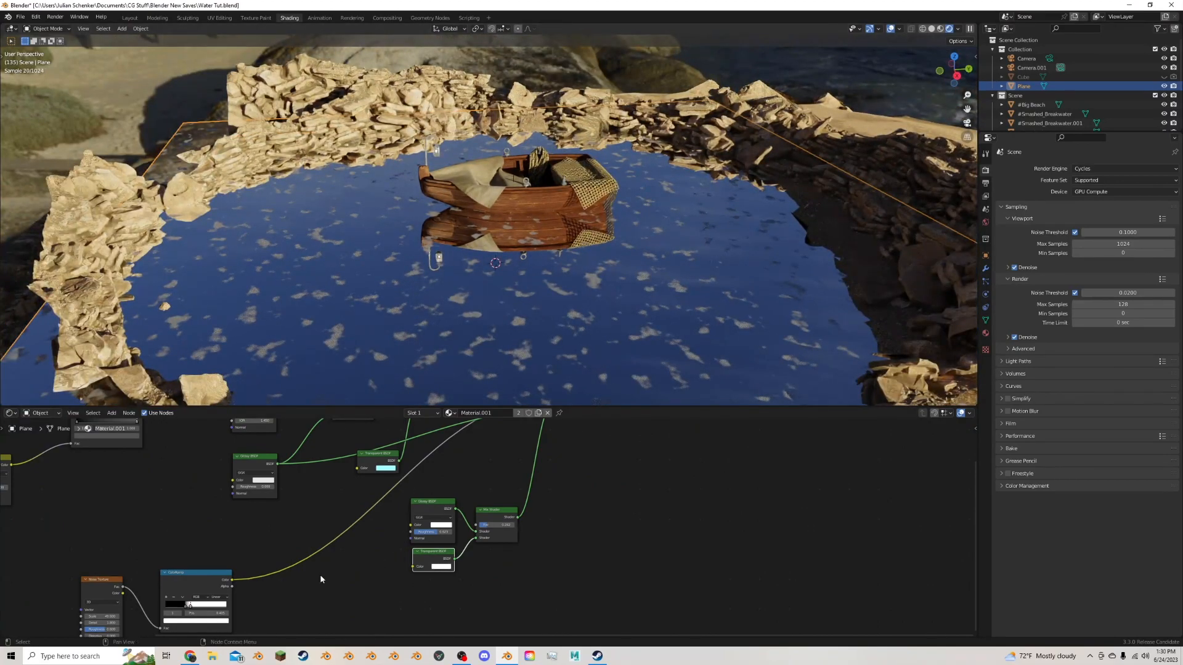
- Move the mask's Noise Texture and ColorRamp aside and insert a MixRGB node on the ColorRamp's output link
{"action": "middle_click_drag", "start_coordinate": [320, 580], "coordinate": [501, 484]}
{"action": "left_click_drag", "start_coordinate": [443, 537], "coordinate": [265, 486]}
{"action": "left_click_drag", "start_coordinate": [363, 493], "coordinate": [303, 491]}
{"action": "left_click", "coordinate": [463, 504]}
{"action": "key", "text": "shift+a"}
{"action": "left_click", "coordinate": [448, 500]}
{"action": "type", "text": "mix"}
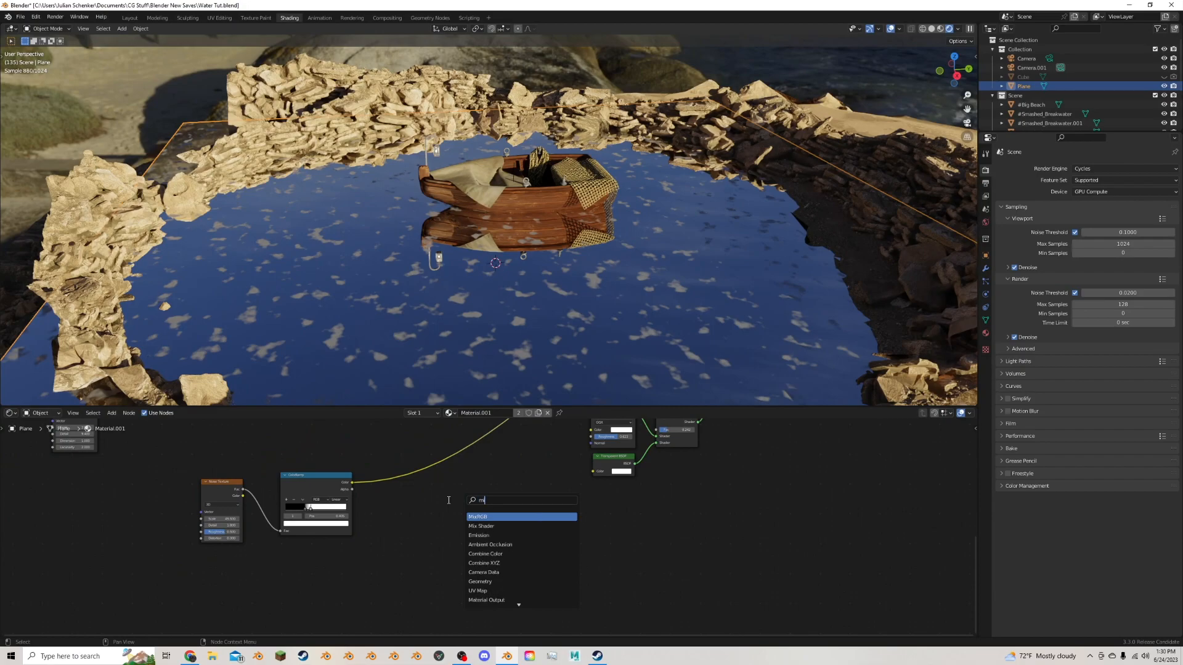
{"action": "key", "text": "Return"}
{"action": "left_click", "coordinate": [456, 474]}
{"action": "scroll", "coordinate": [456, 479], "scroll_direction": "up", "scroll_amount": 1}
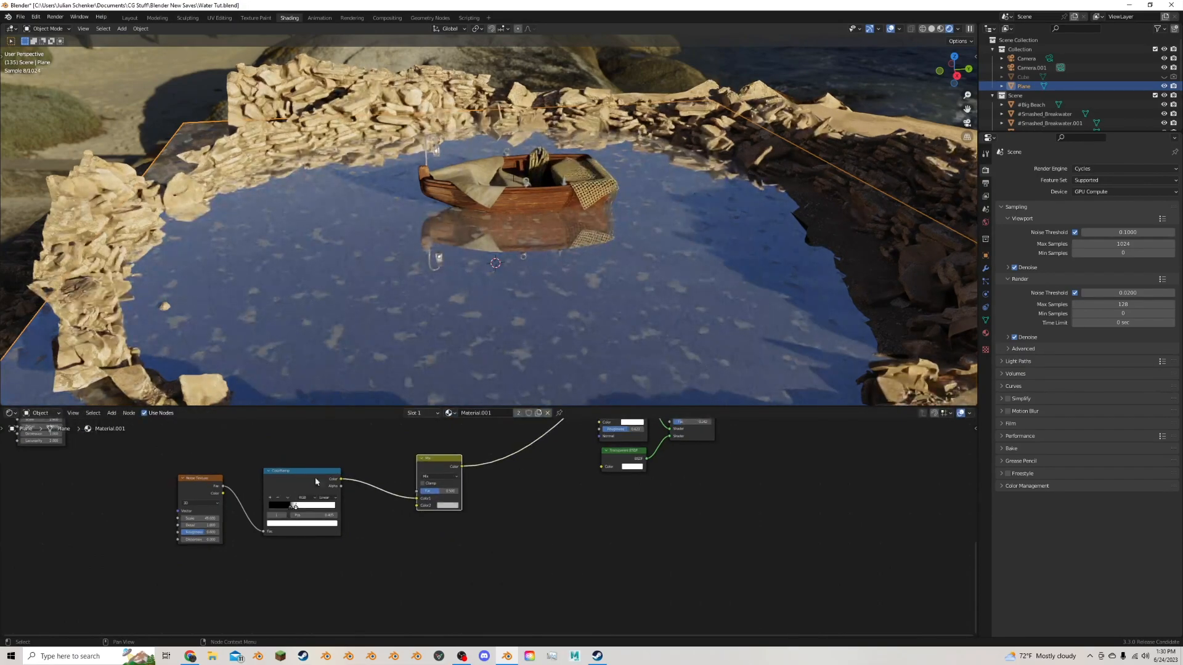
- Add a Musgrave Texture below the Noise Texture, feeding its height into the MixRGB factor and the ColorRamp into Color2
{"action": "middle_click_drag", "start_coordinate": [312, 485], "coordinate": [422, 482]}
{"action": "left_click", "coordinate": [402, 478]}
{"action": "key", "text": "shift+a"}
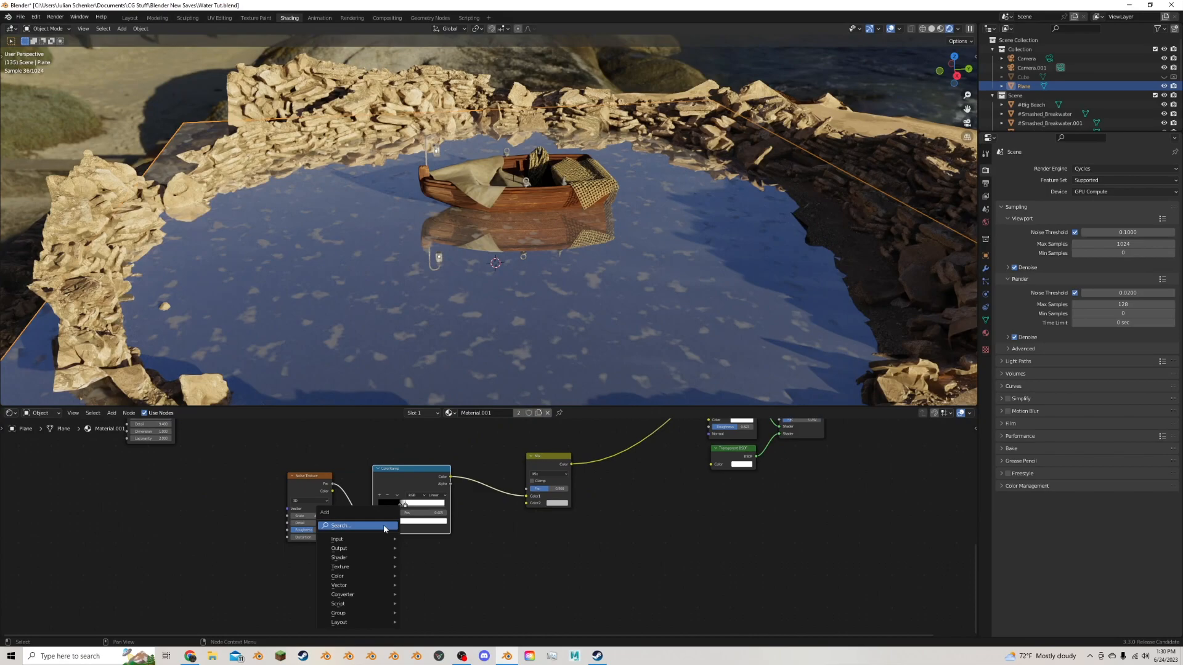
{"action": "left_click", "coordinate": [385, 524]}
{"action": "type", "text": "mus"}
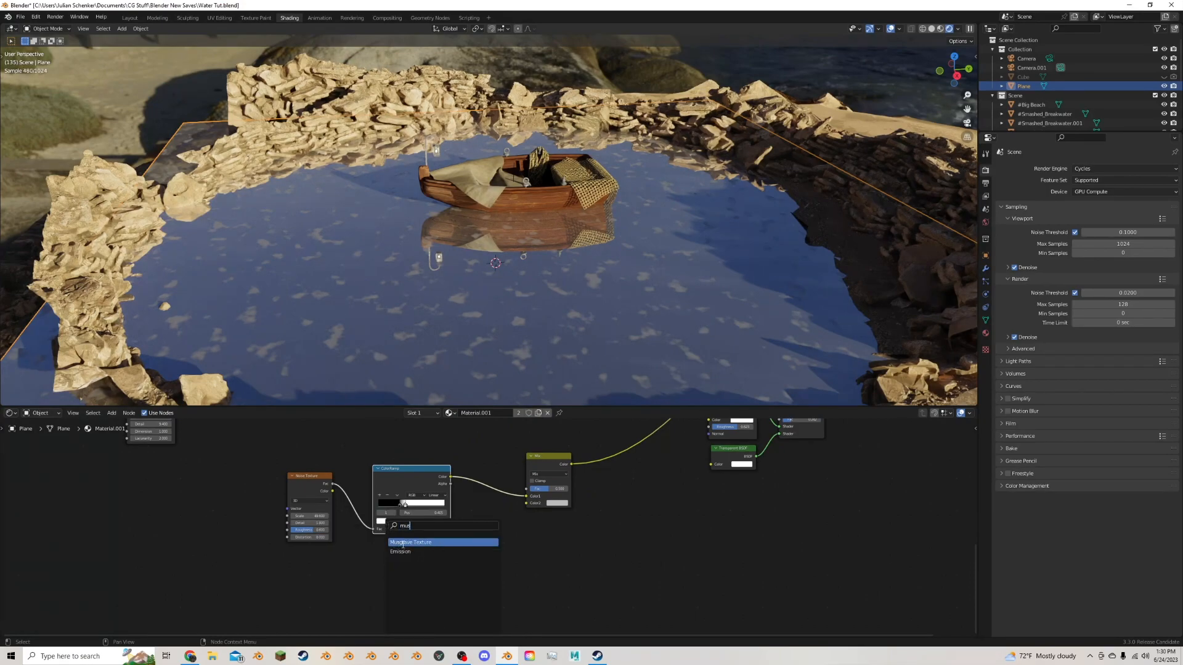
{"action": "left_click", "coordinate": [403, 543]}
{"action": "left_click", "coordinate": [348, 571]}
{"action": "left_click_drag", "start_coordinate": [347, 570], "coordinate": [535, 500]}
- Set the MixRGB node's Color1 to pure white
{"action": "scroll", "coordinate": [487, 528], "scroll_direction": "up", "scroll_amount": 2}
{"action": "left_click", "coordinate": [574, 491]}
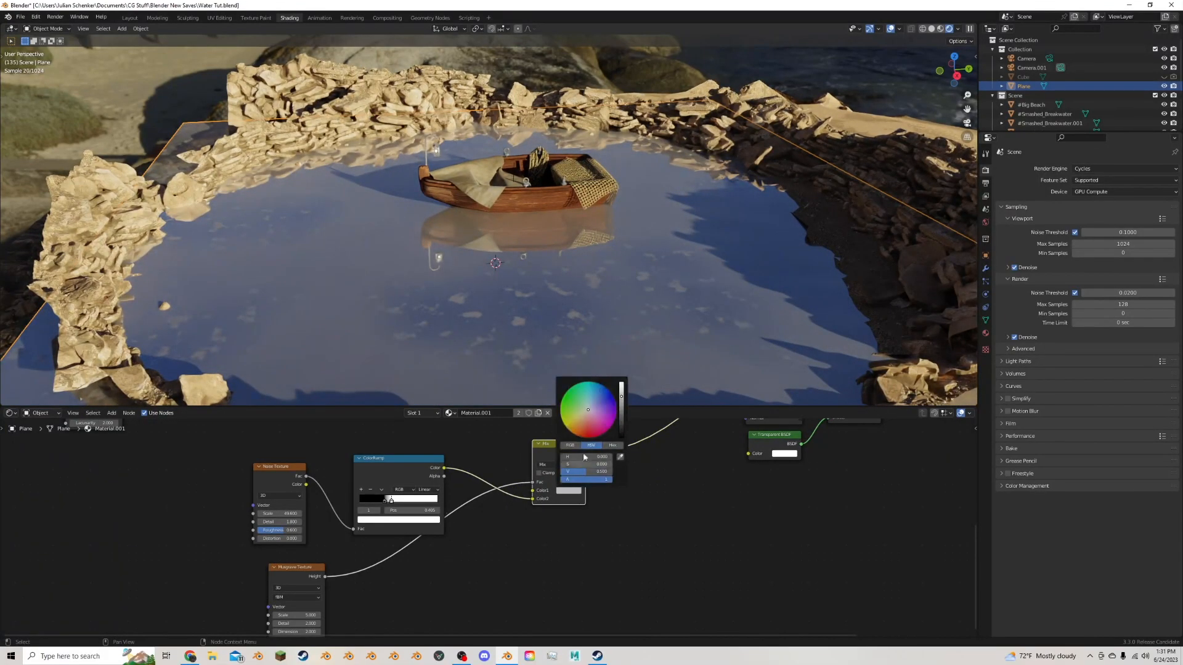
{"action": "mouse_move", "coordinate": [624, 403]}
{"action": "left_mouse_down"}
{"action": "mouse_move", "coordinate": [621, 434]}
{"action": "mouse_move", "coordinate": [621, 384]}
{"action": "left_mouse_up"}
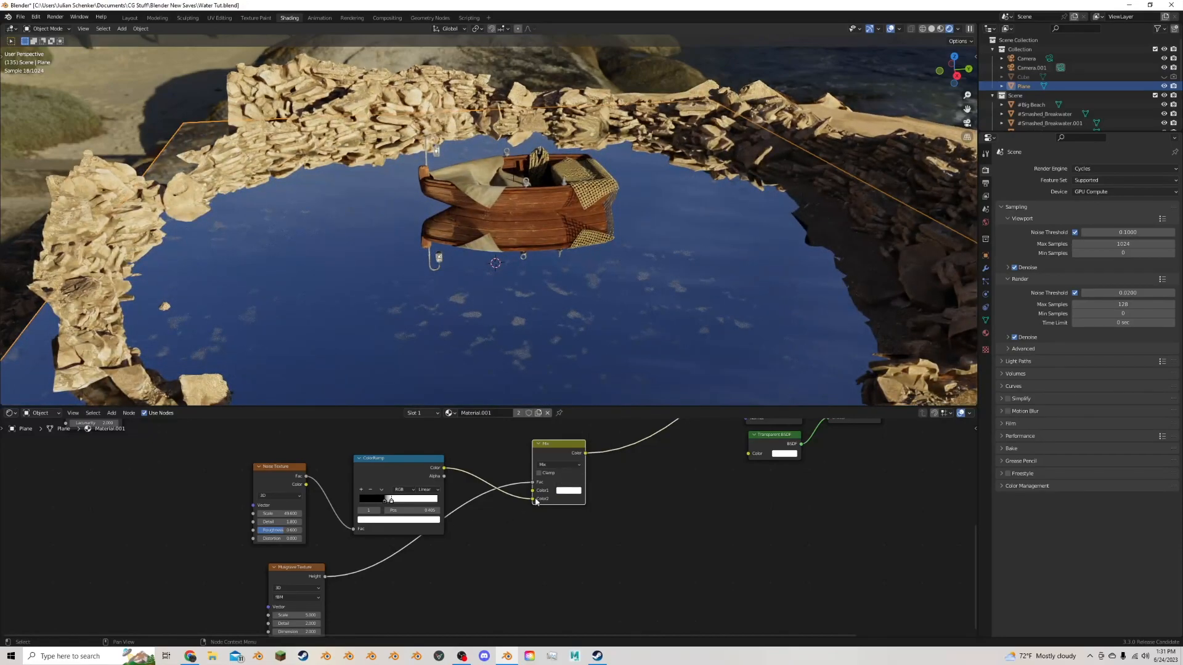
{"action": "left_click", "coordinate": [420, 470]}
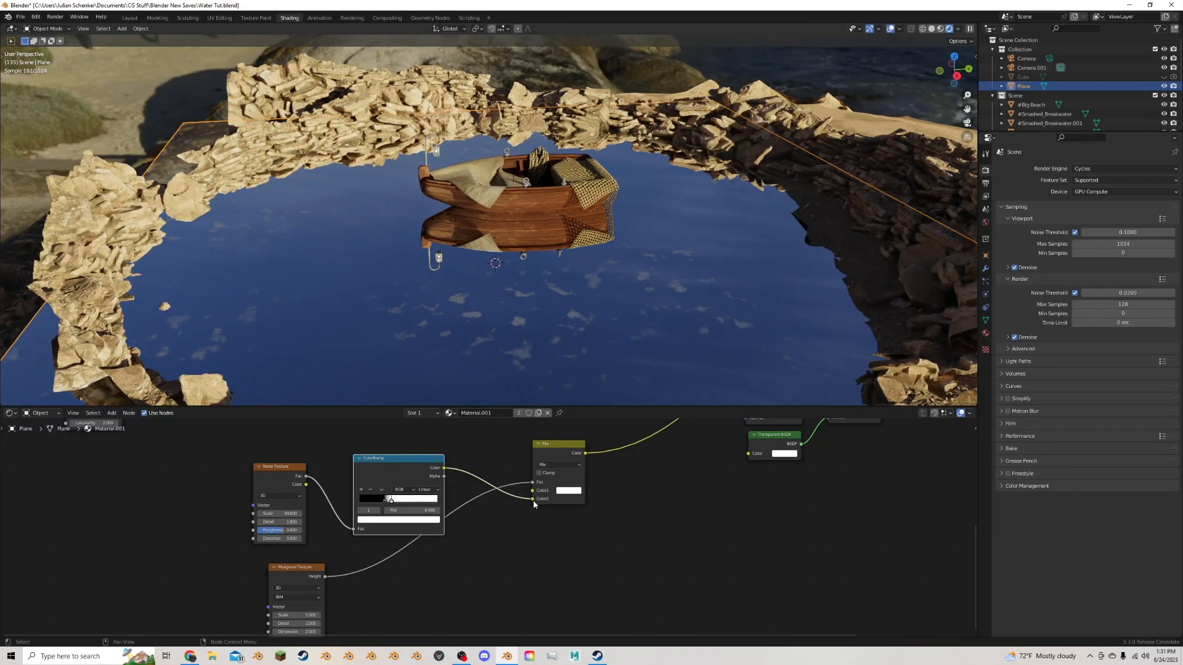
{"action": "left_click", "coordinate": [579, 491]}
{"action": "mouse_move", "coordinate": [622, 385]}
{"action": "left_mouse_down"}
{"action": "mouse_move", "coordinate": [622, 395]}
{"action": "mouse_move", "coordinate": [622, 378]}
{"action": "left_mouse_up"}
- Raise the Musgrave Texture's scale to about 12 and fine-tune its pattern while previewing it on the water plane
{"action": "middle_click_drag", "start_coordinate": [422, 291], "coordinate": [422, 291]}
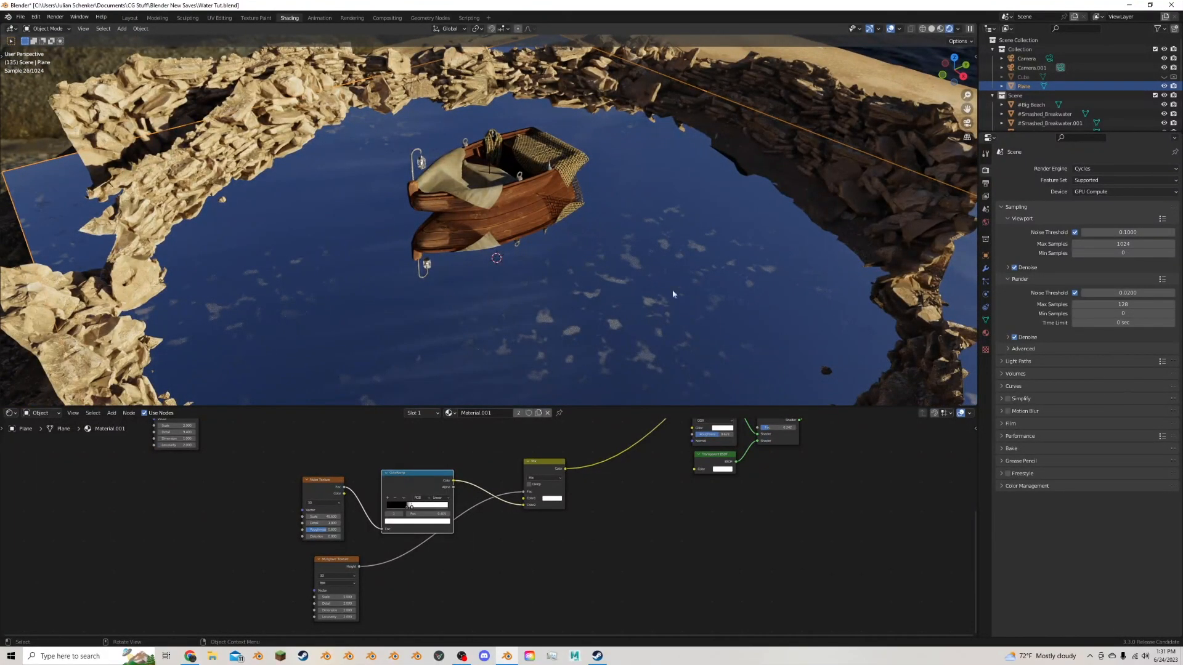
{"action": "scroll", "coordinate": [368, 564], "scroll_direction": "up", "scroll_amount": 5}
{"action": "middle_click_drag", "start_coordinate": [373, 554], "coordinate": [342, 518]}
{"action": "left_click_drag", "start_coordinate": [292, 576], "coordinate": [340, 576]}
{"action": "left_click", "coordinate": [290, 558], "text": "ctrl+shift"}
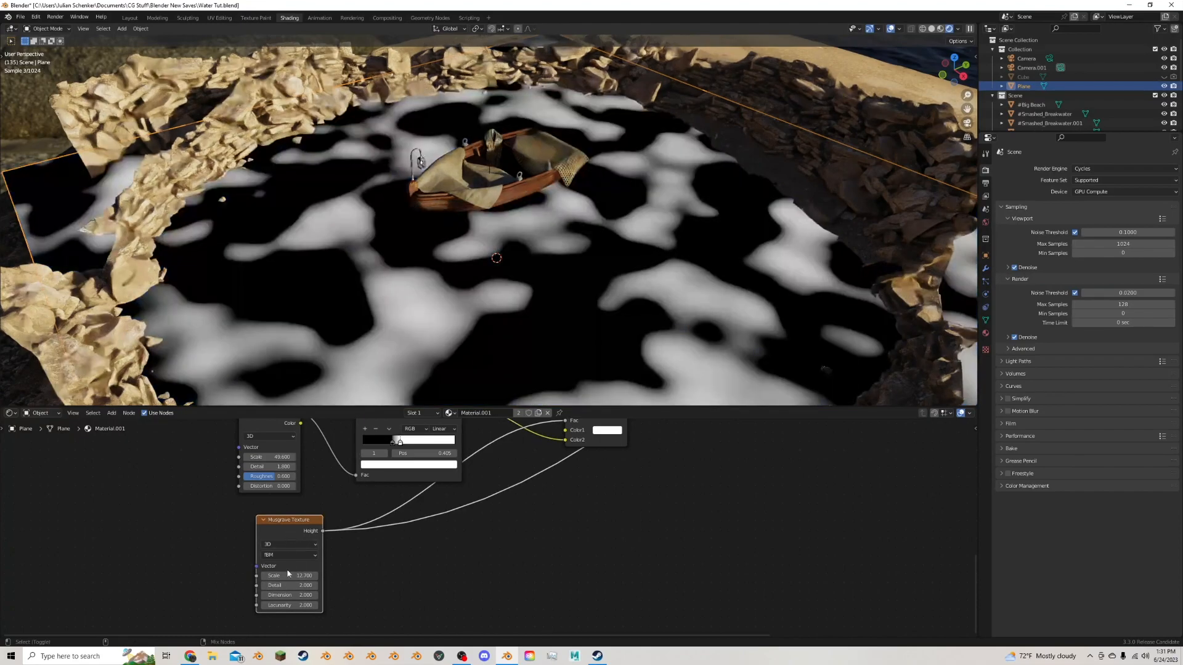
{"action": "scroll", "coordinate": [293, 593], "scroll_direction": "down", "scroll_amount": 2}
{"action": "middle_click_drag", "start_coordinate": [293, 592], "coordinate": [270, 591]}
{"action": "mouse_move", "coordinate": [270, 591]}
{"action": "left_mouse_down"}
{"action": "mouse_move", "coordinate": [259, 591]}
{"action": "mouse_move", "coordinate": [288, 591]}
{"action": "left_mouse_up"}
{"action": "scroll", "coordinate": [322, 588], "scroll_direction": "down", "scroll_amount": 2}
- Preview the MixRGB mask on the water plane, and reconnect the final Mix Shader to the Material Output's surface
{"action": "middle_click_drag", "start_coordinate": [352, 561], "coordinate": [187, 593]}
{"action": "middle_click_drag", "start_coordinate": [470, 489], "coordinate": [454, 538]}
{"action": "left_click", "coordinate": [349, 512], "text": "ctrl+shift"}
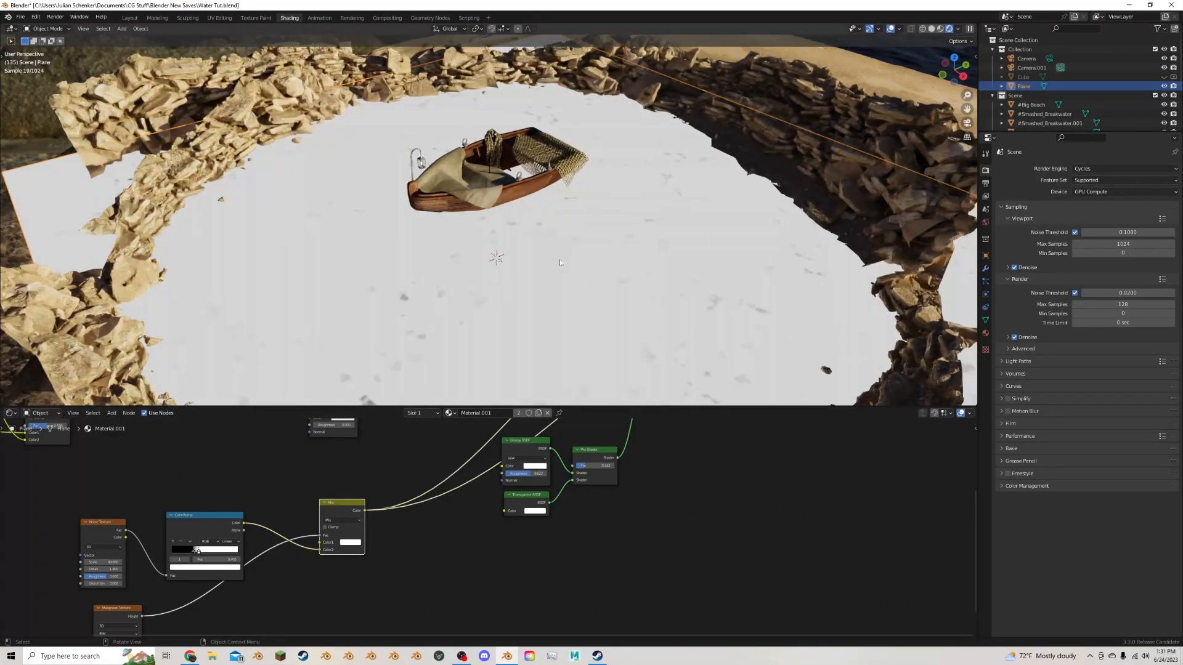
{"action": "middle_click_drag", "start_coordinate": [503, 489], "coordinate": [327, 624]}
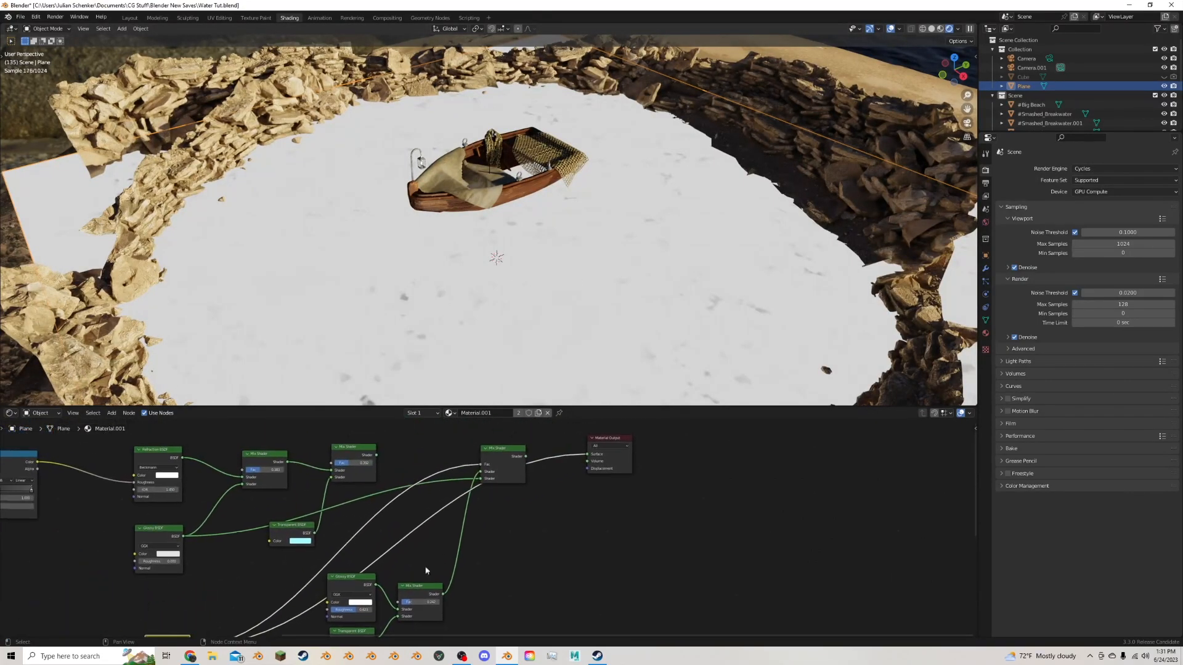
{"action": "left_click", "coordinate": [503, 462], "text": "ctrl+shift"}
{"action": "middle_click_drag", "start_coordinate": [535, 335], "coordinate": [445, 422]}
{"action": "middle_click_drag", "start_coordinate": [372, 533], "coordinate": [524, 409]}
- Increase the mask's Noise Texture scale to about 58.6 and its detail to 10.8
{"action": "scroll", "coordinate": [304, 520], "scroll_direction": "up", "scroll_amount": 5}
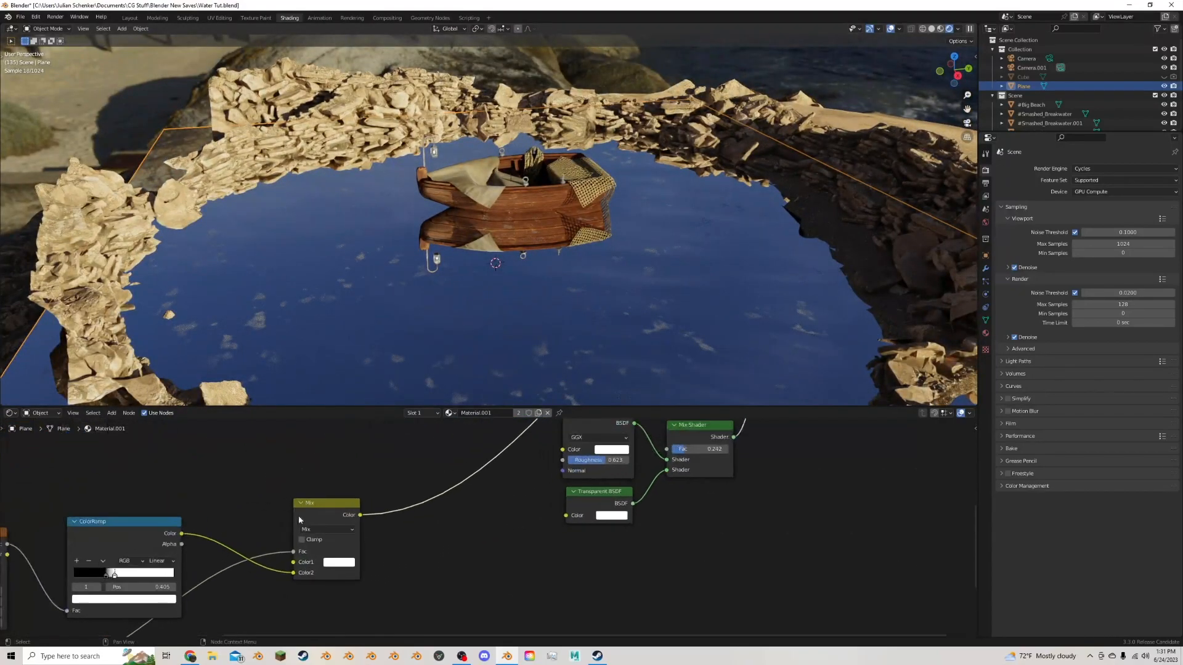
{"action": "middle_click_drag", "start_coordinate": [188, 536], "coordinate": [526, 491]}
{"action": "scroll", "coordinate": [480, 538], "scroll_direction": "up", "scroll_amount": 1}
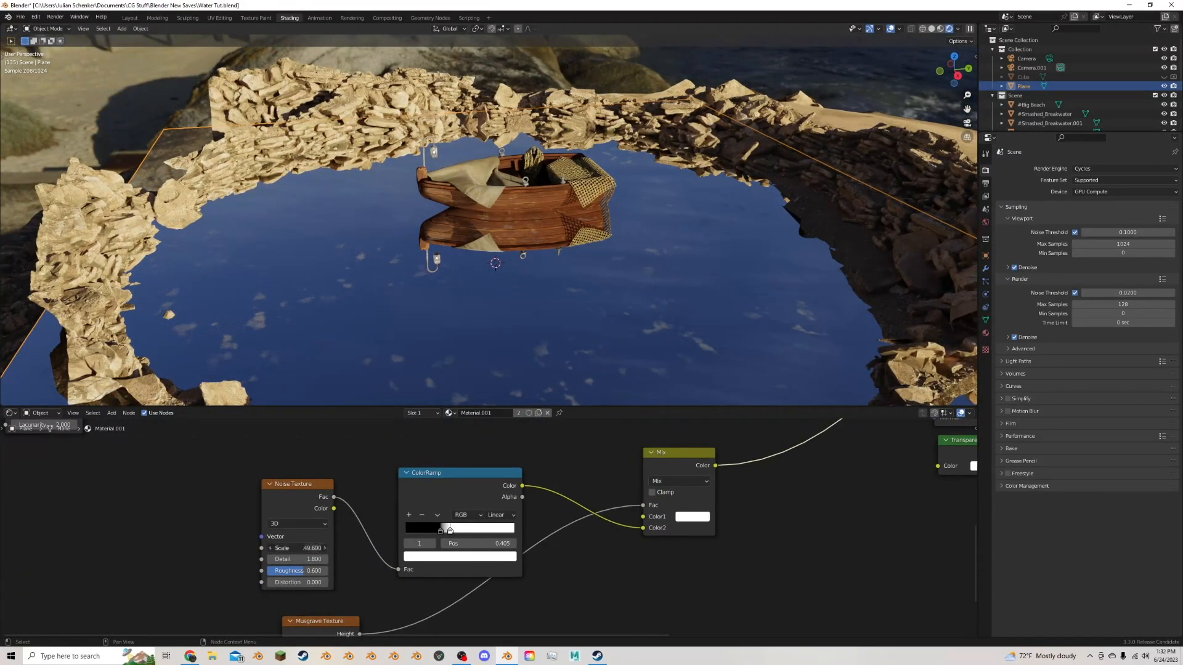
{"action": "left_click_drag", "start_coordinate": [299, 549], "coordinate": [355, 560]}
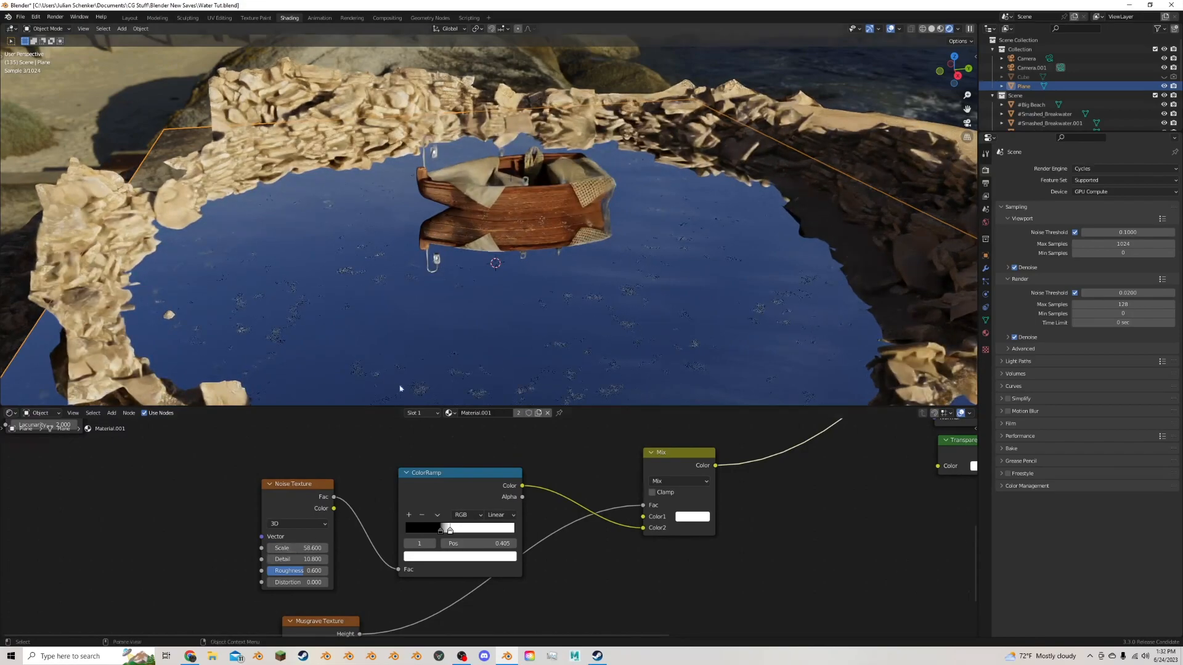
- Connect the Mix Shader combining the refraction and cyan Transparent BSDF to the final Mix Shader's second shader input and inspect the water
{"action": "scroll", "coordinate": [560, 491], "scroll_direction": "down", "scroll_amount": 2}
{"action": "middle_click_drag", "start_coordinate": [560, 491], "coordinate": [360, 552]}
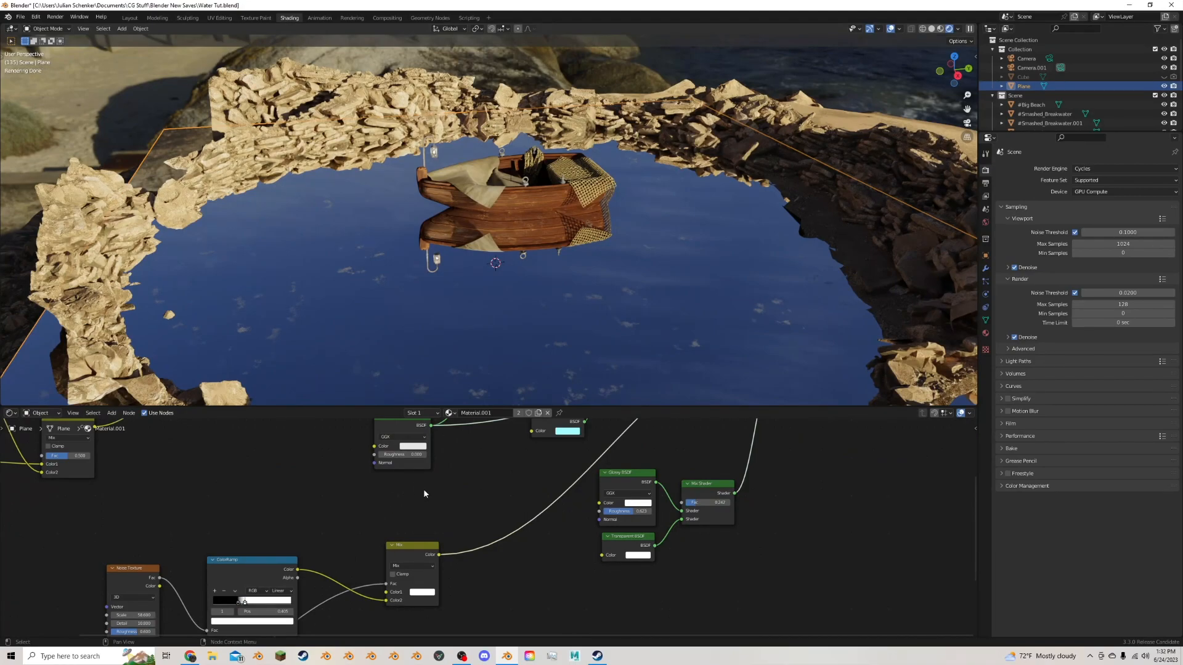
{"action": "middle_click_drag", "start_coordinate": [509, 488], "coordinate": [329, 551]}
{"action": "scroll", "coordinate": [328, 550], "scroll_direction": "down", "scroll_amount": 3}
{"action": "middle_click_drag", "start_coordinate": [475, 462], "coordinate": [456, 500]}
{"action": "scroll", "coordinate": [456, 499], "scroll_direction": "up", "scroll_amount": 1}
{"action": "left_click_drag", "start_coordinate": [418, 462], "coordinate": [527, 483]}
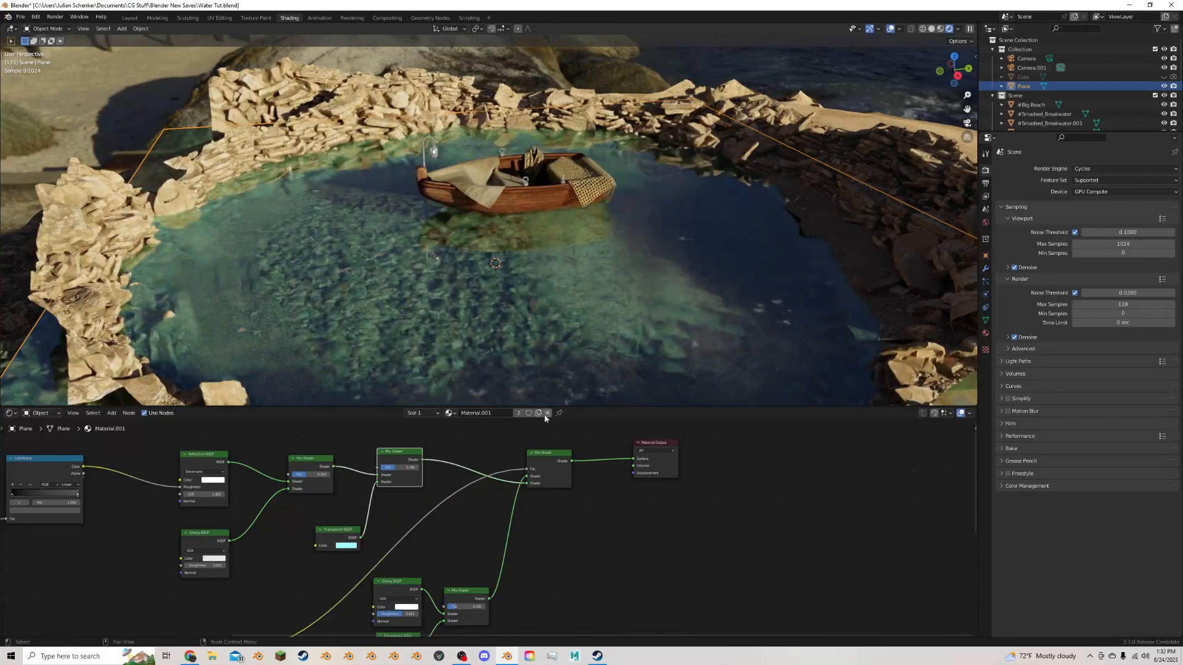
{"action": "middle_click_drag", "start_coordinate": [557, 333], "coordinate": [585, 330]}
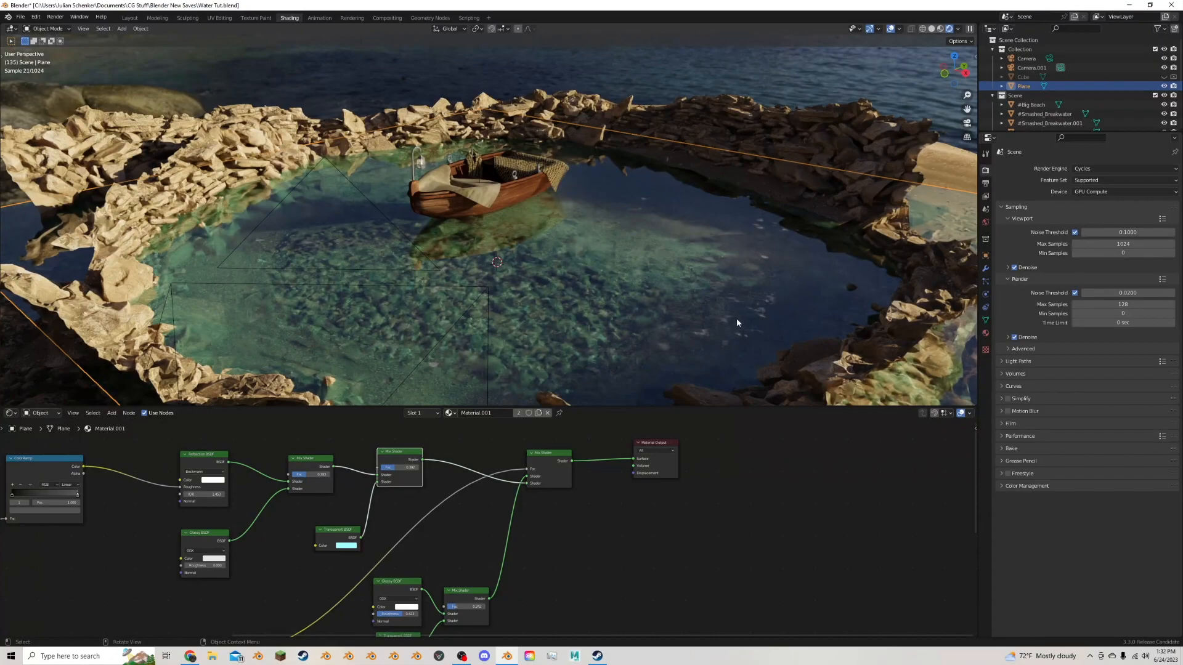
{"action": "scroll", "coordinate": [647, 317], "scroll_direction": "up", "scroll_amount": 6}
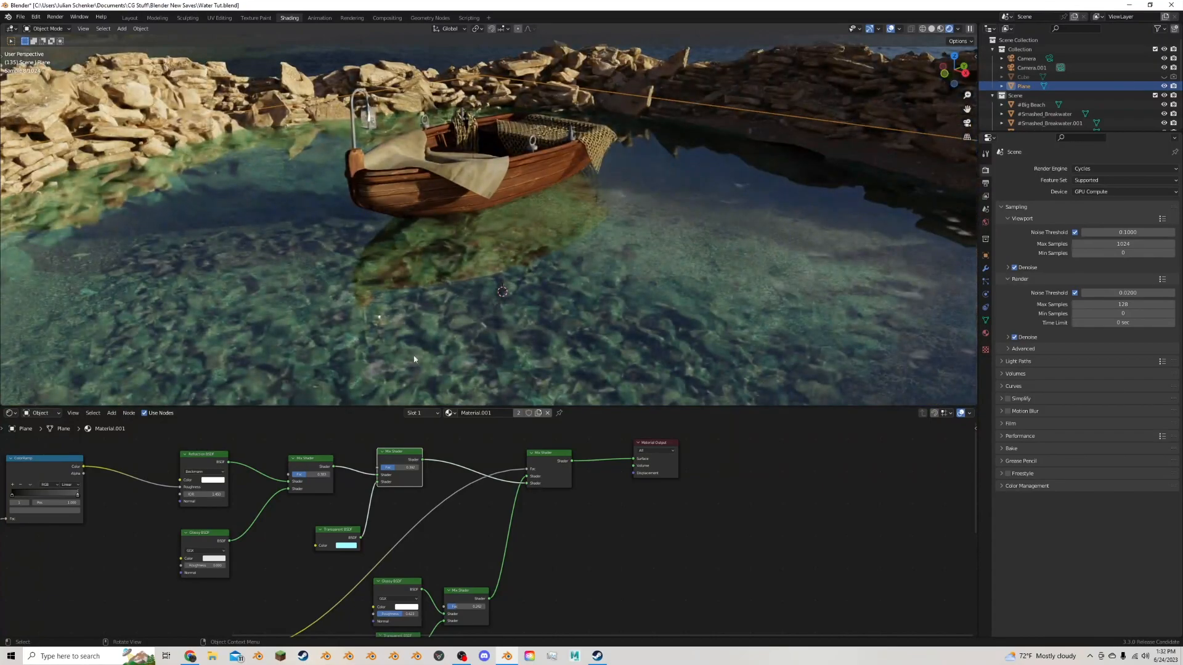
- Connect the upper noise mix node's color output to the Material Output's displacement and switch to the camera view
{"action": "scroll", "coordinate": [445, 423], "scroll_direction": "down", "scroll_amount": 3}
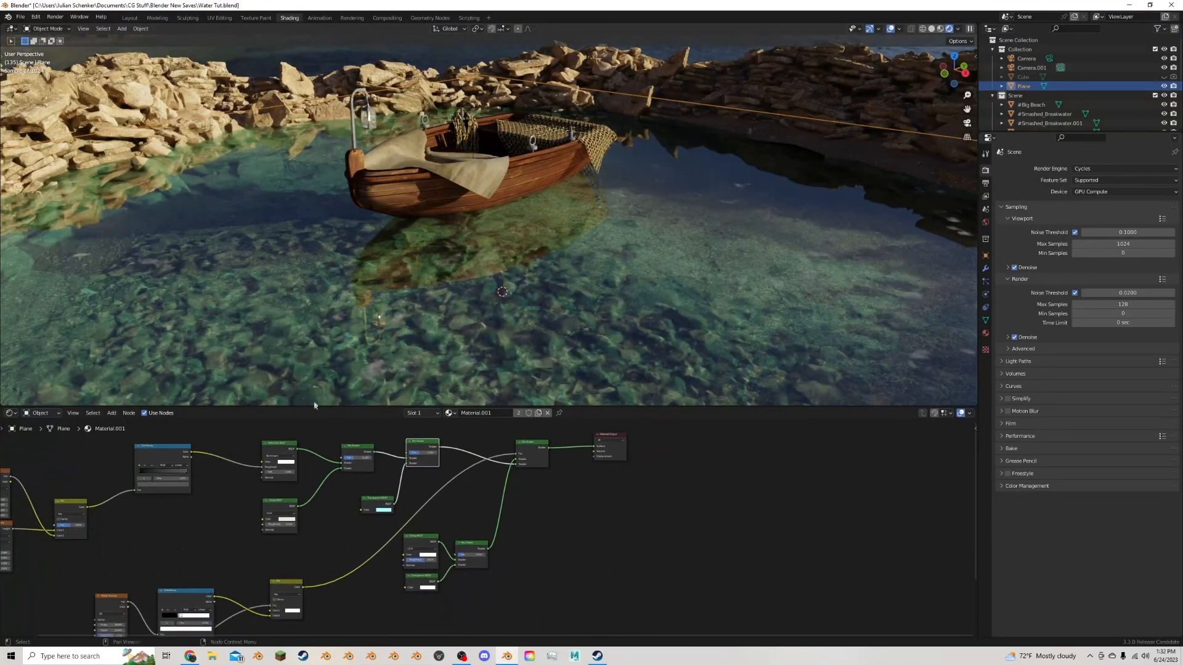
{"action": "scroll", "coordinate": [173, 501], "scroll_direction": "down", "scroll_amount": 1}
{"action": "left_click_drag", "start_coordinate": [146, 509], "coordinate": [579, 467]}
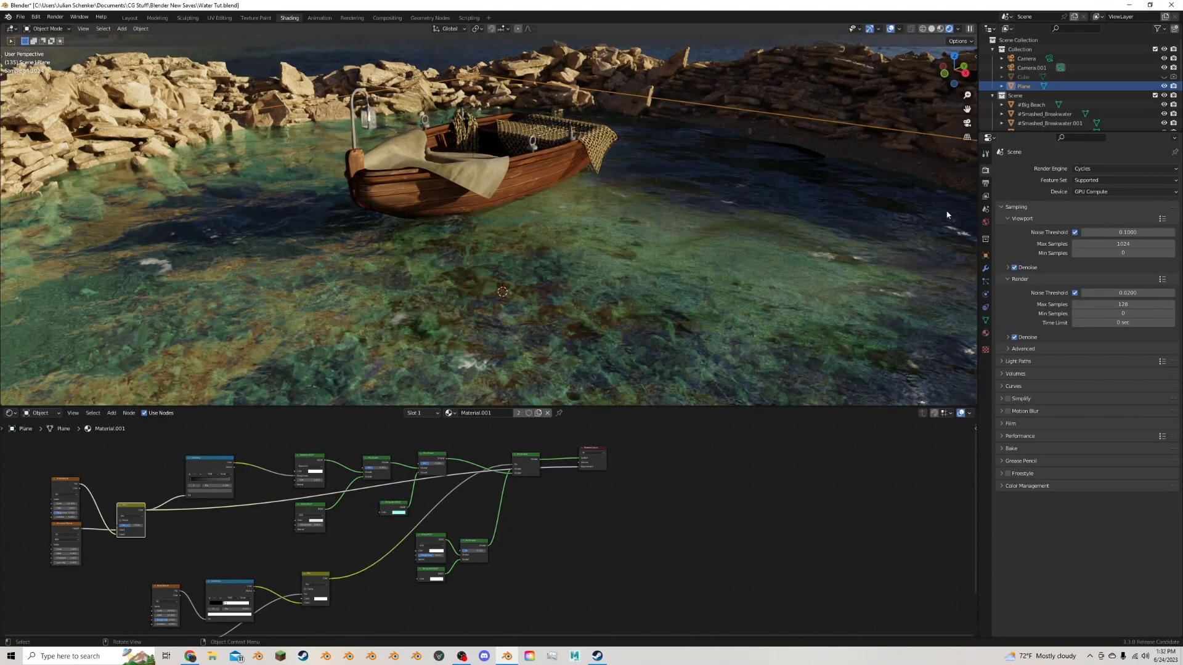
{"action": "left_click", "coordinate": [967, 122]}
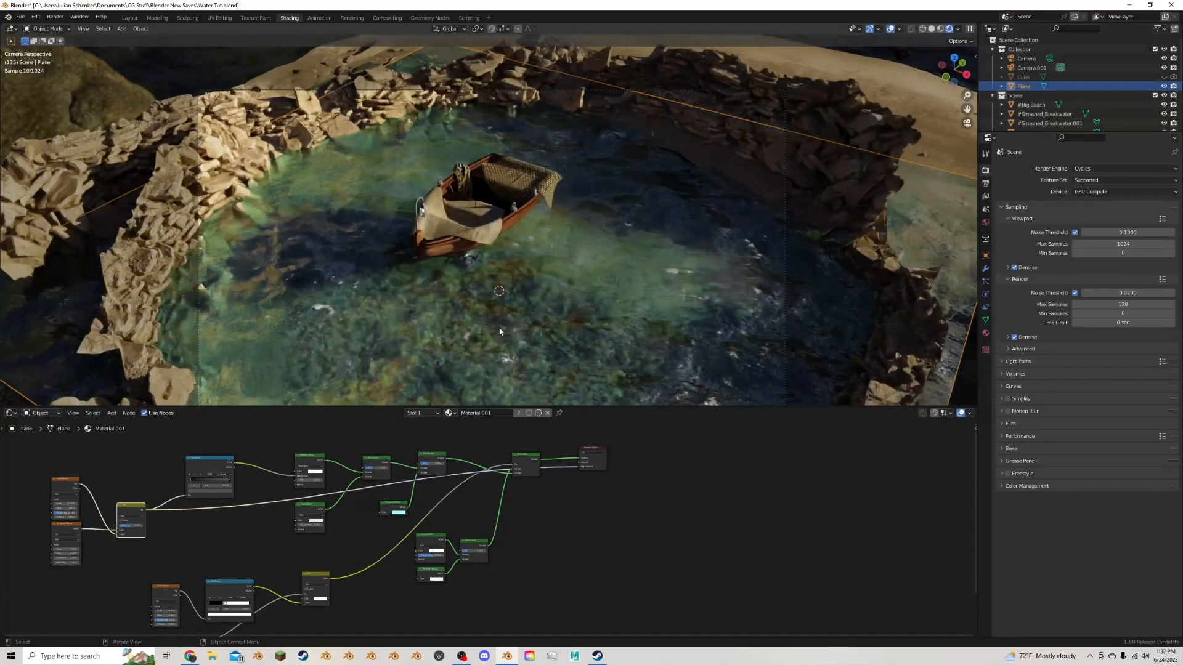
- Fine-tune the scales of the mask's Musgrave and Noise Textures while checking the water through the camera
{"action": "middle_click_drag", "start_coordinate": [304, 526], "coordinate": [501, 410]}
{"action": "scroll", "coordinate": [293, 563], "scroll_direction": "up", "scroll_amount": 8}
{"action": "middle_click_drag", "start_coordinate": [283, 530], "coordinate": [422, 585]}
{"action": "left_click_drag", "start_coordinate": [425, 615], "coordinate": [443, 615]}
{"action": "left_click_drag", "start_coordinate": [394, 512], "coordinate": [419, 513]}
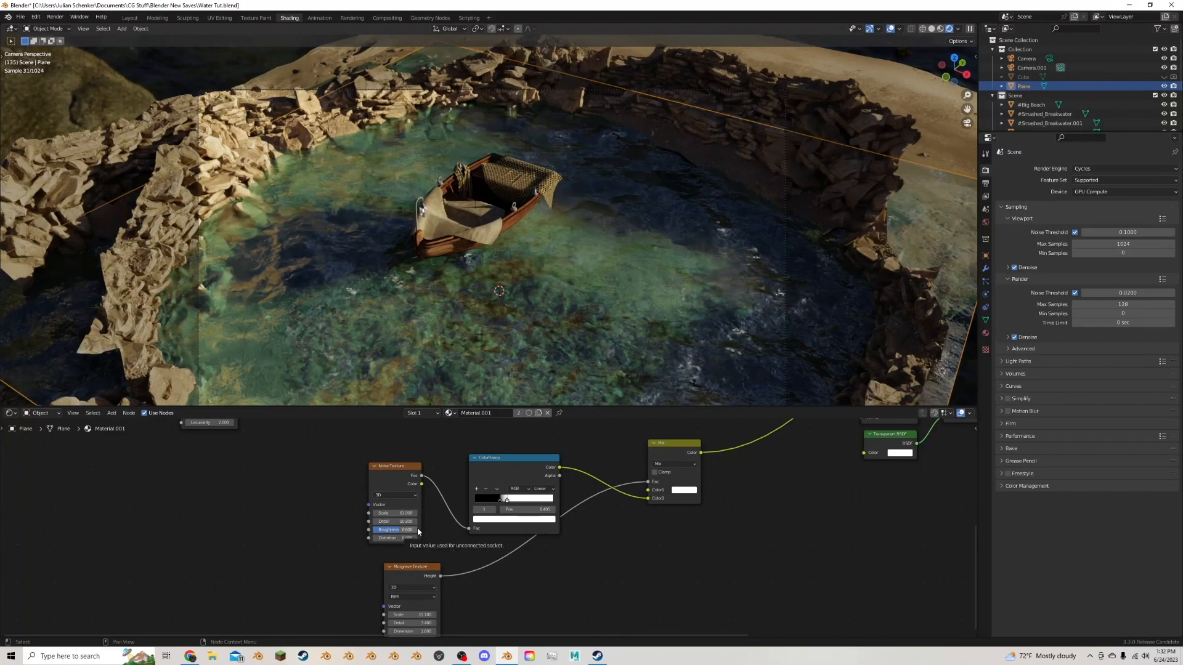
{"action": "key", "text": "BackSpace"}
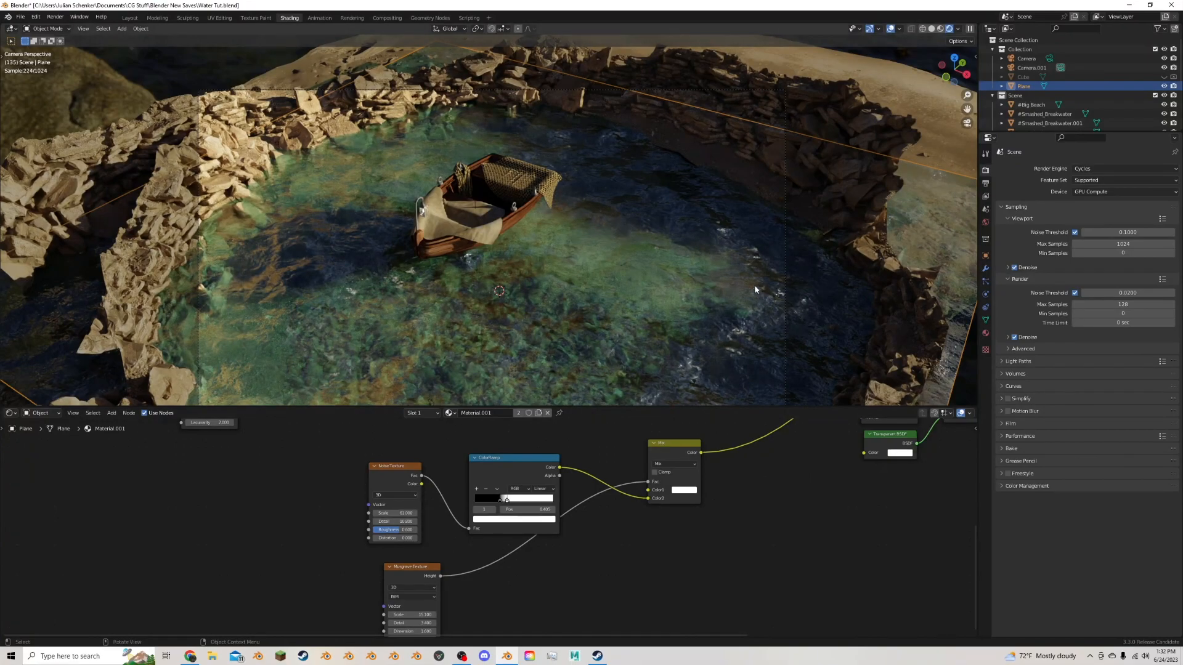